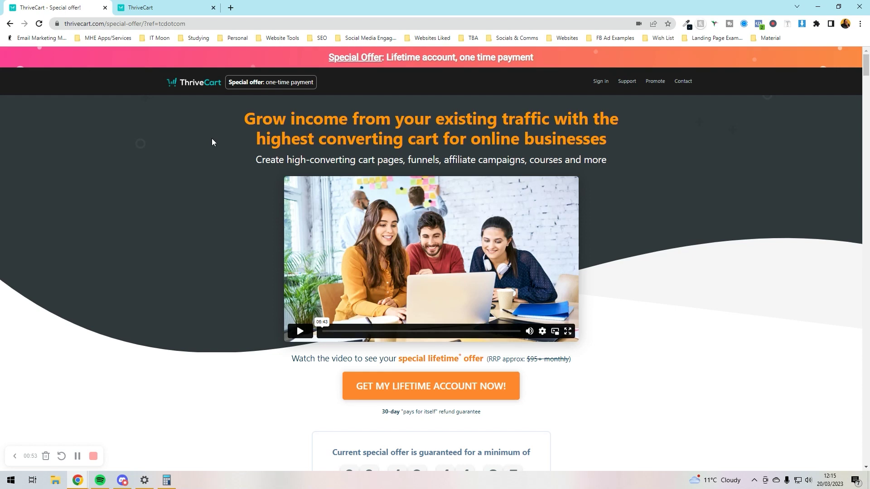
- Open the lifetime account order page from the special offer and examine the one-time price and Pro upgrade option
left_click(442, 395)
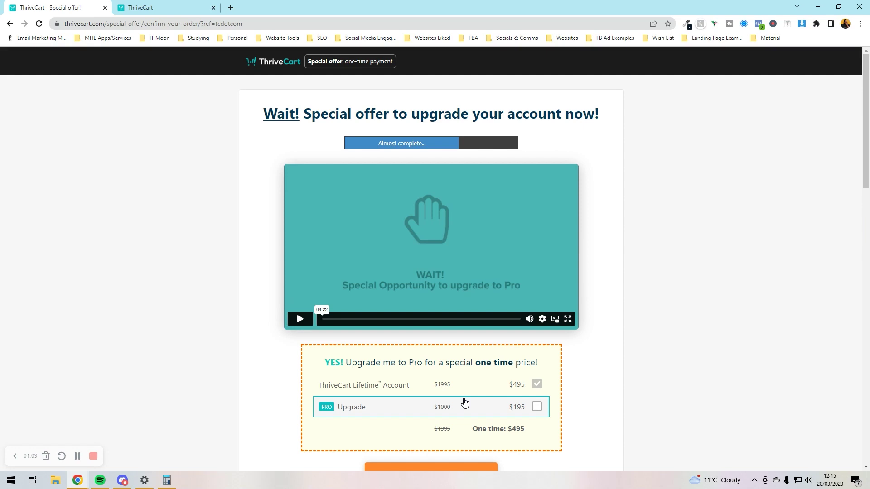
double_click(520, 428)
triple_click(372, 418)
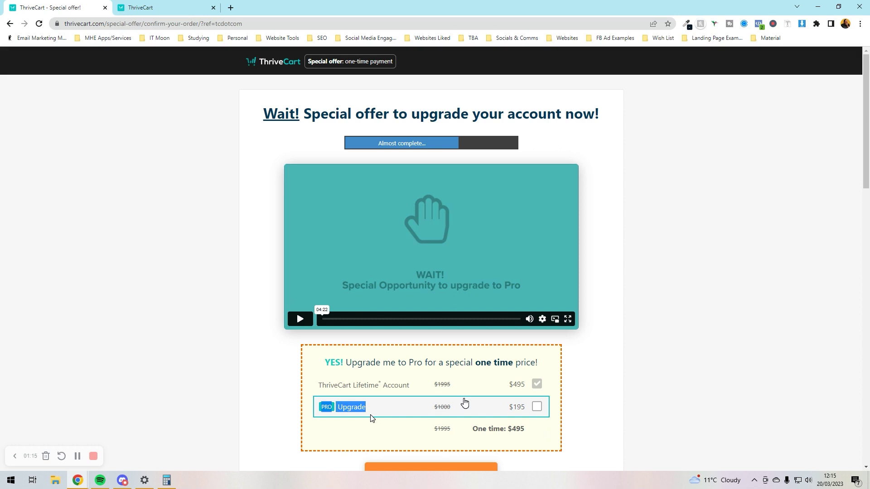
left_click(372, 418)
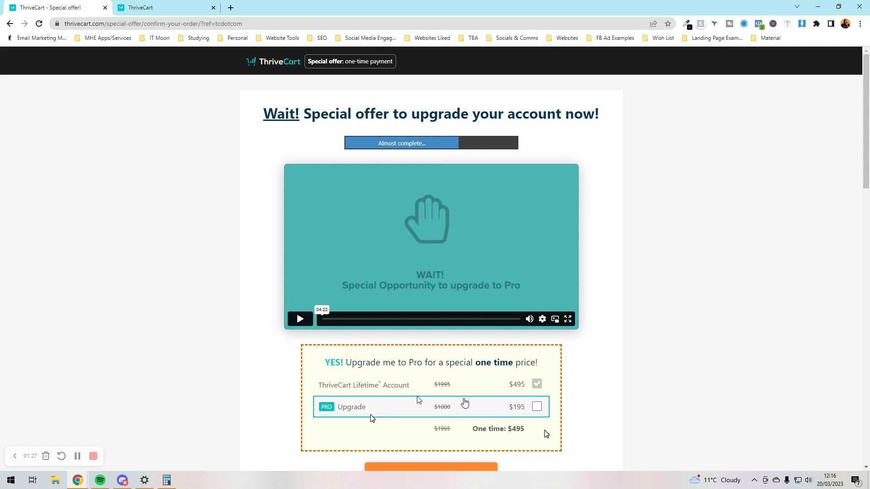
- Switch to the ThriveCart account dashboard and review the all-time revenue chart and the statistics cards
left_click(164, 8)
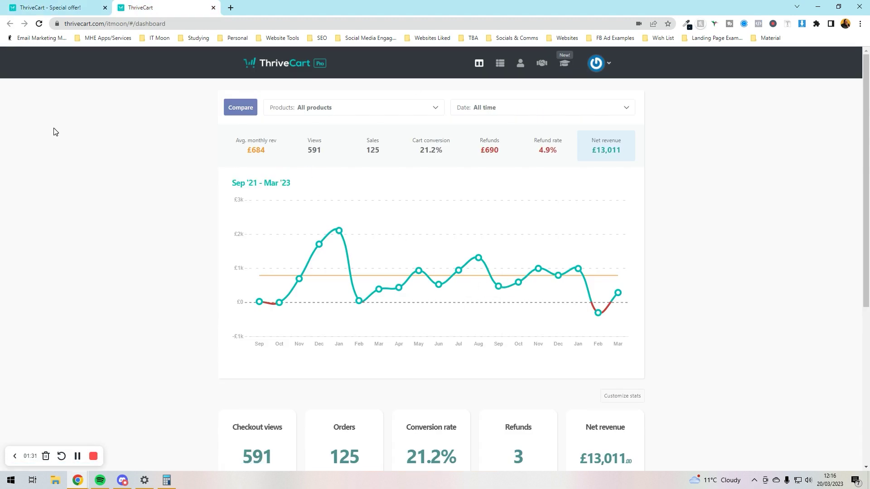
scroll(75, 177, "down", 5)
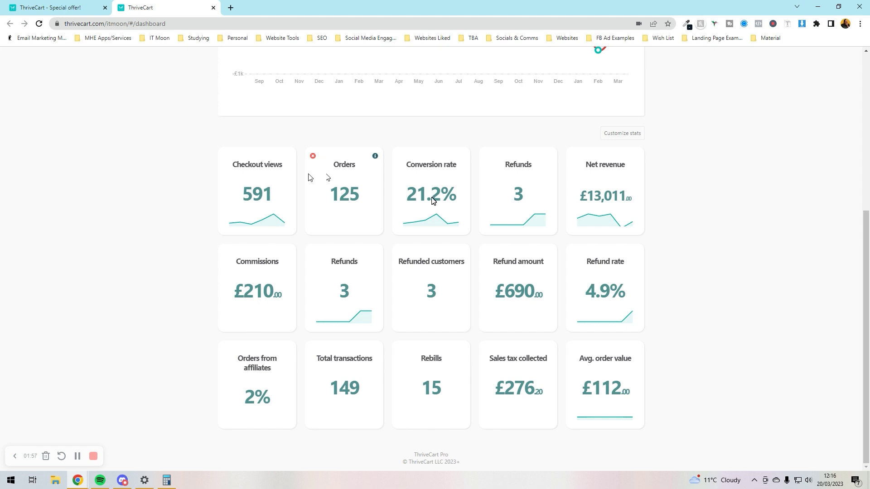
scroll(325, 178, "up", 6)
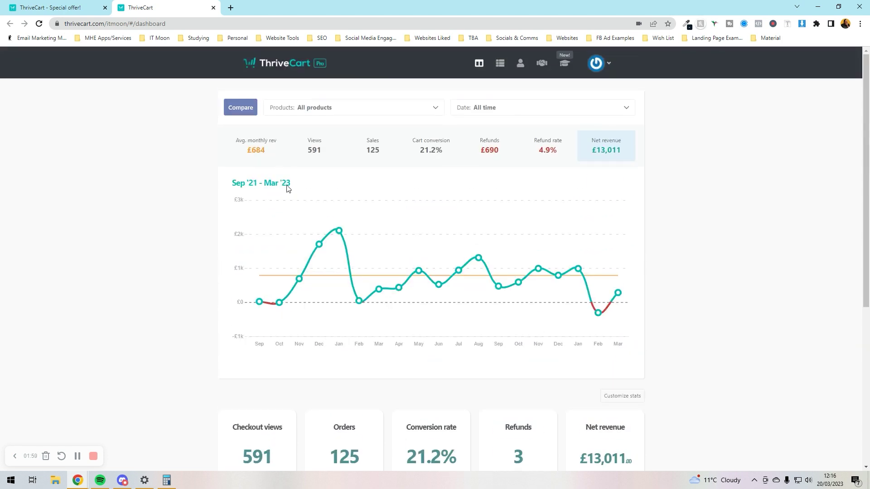
scroll(287, 189, "down", 6)
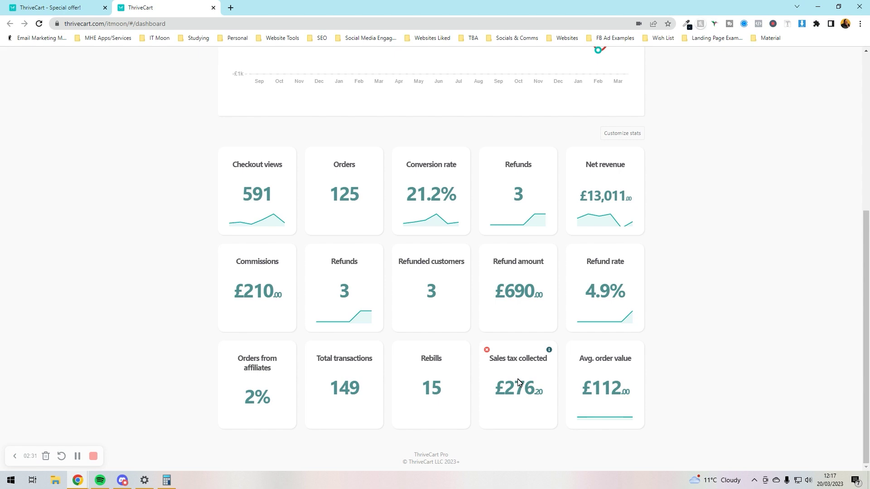
scroll(488, 357, "up", 6)
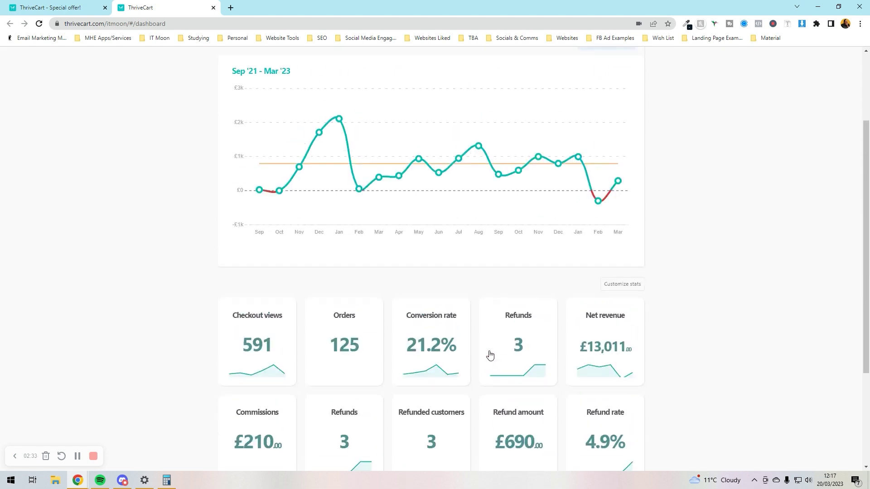
- Open the product list and look through the products on both of its pages
left_click(505, 70)
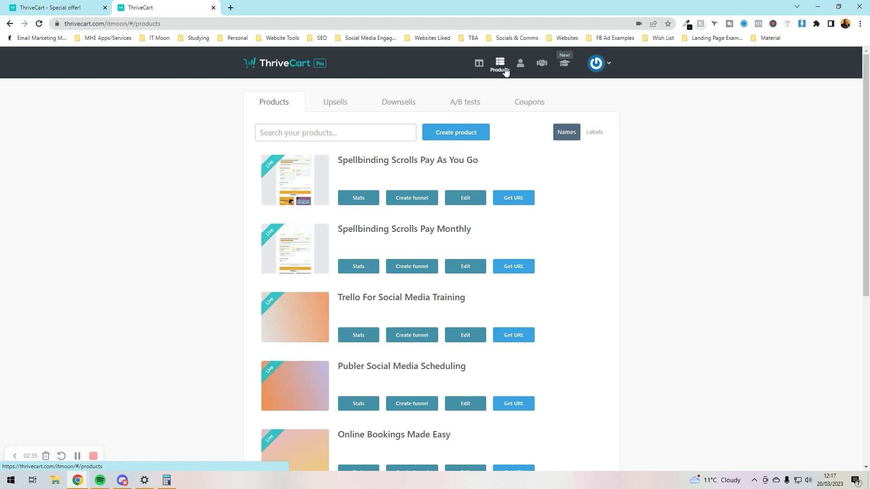
scroll(368, 134, "down", 5)
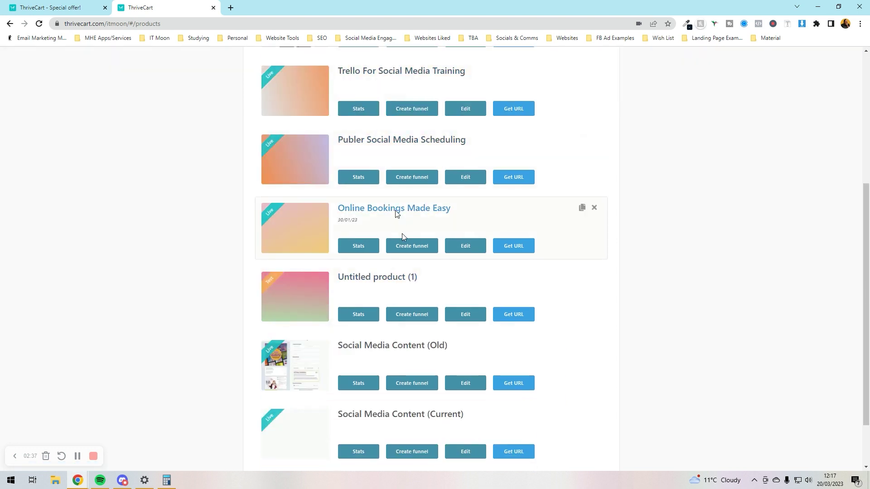
scroll(399, 240, "up", 5)
scroll(395, 253, "down", 3)
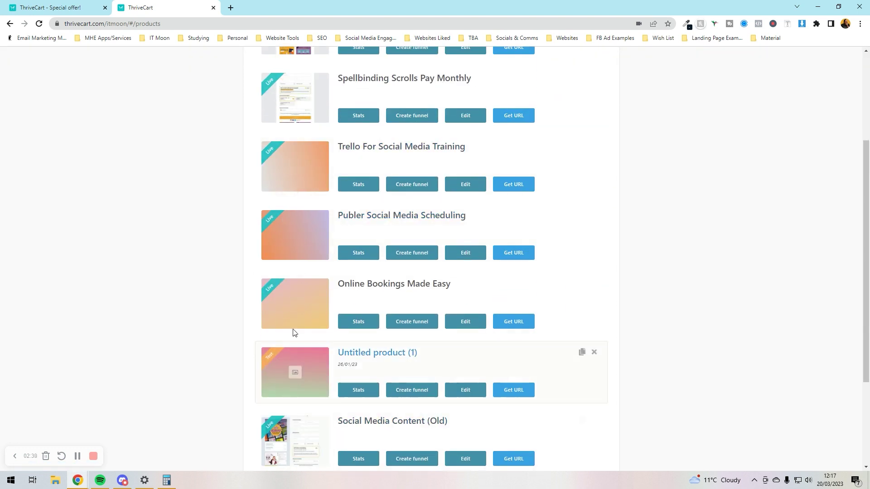
scroll(301, 223, "up", 2)
scroll(359, 186, "up", 2)
scroll(334, 204, "down", 6)
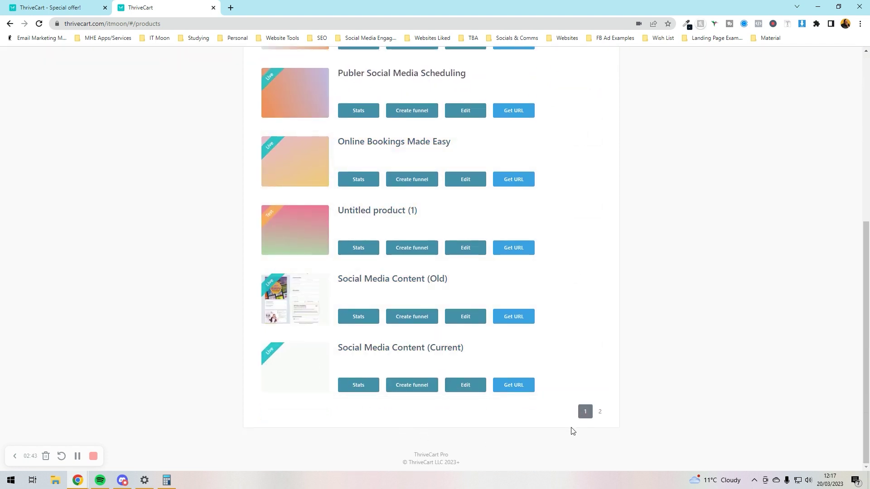
left_click(600, 412)
scroll(393, 393, "up", 5)
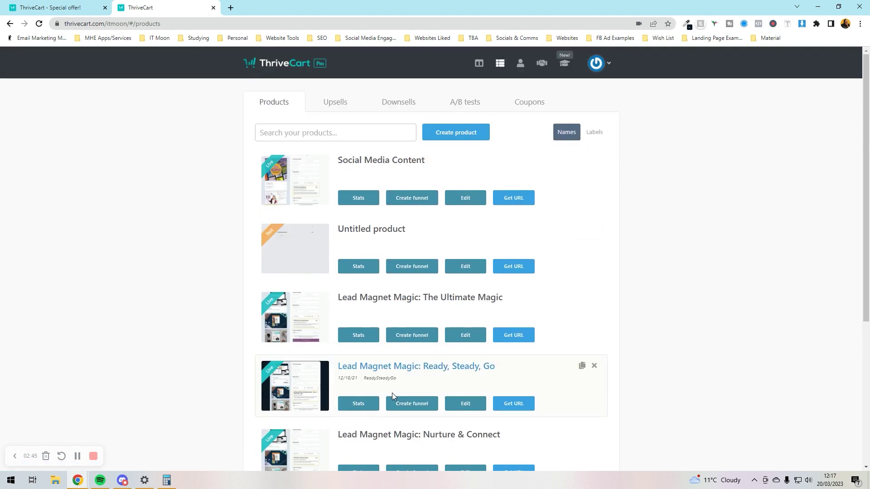
scroll(393, 393, "down", 2)
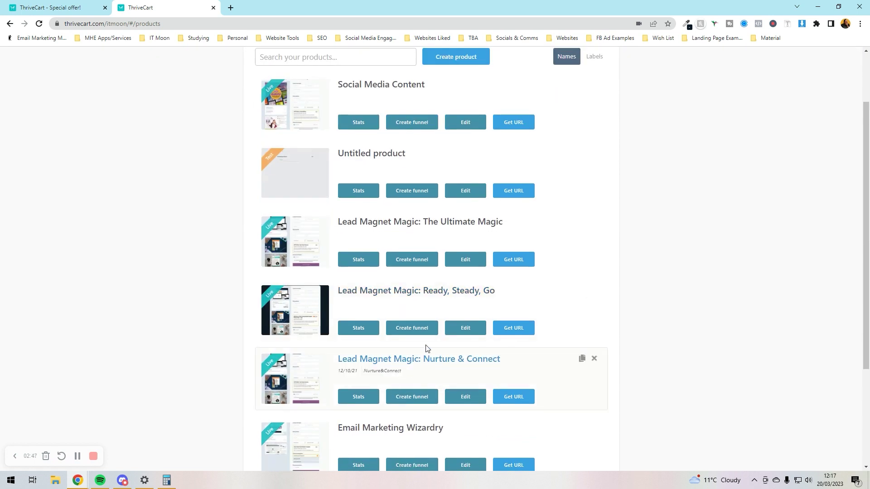
- Open the checkout URL details for Lead Magnet Magic: Ready, Steady, Go and copy its checkout link
left_click(525, 329)
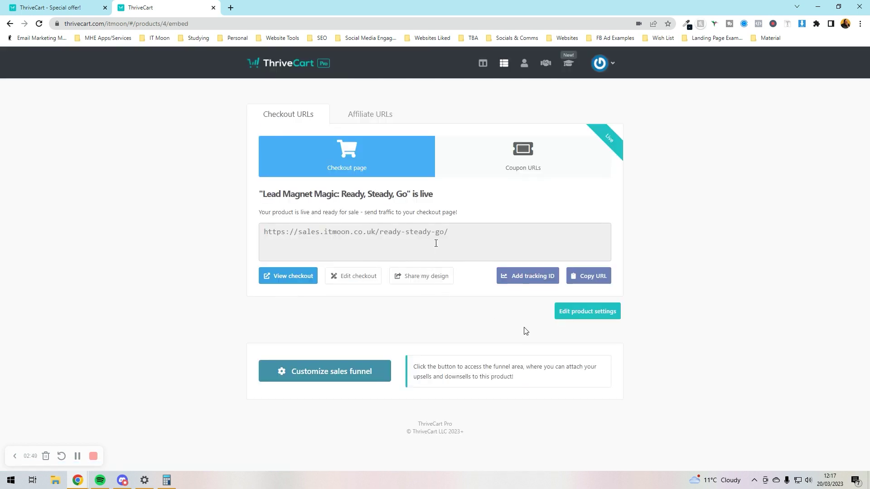
left_click(437, 232)
key("ctrl+c")
right_click(445, 234)
left_click(457, 240)
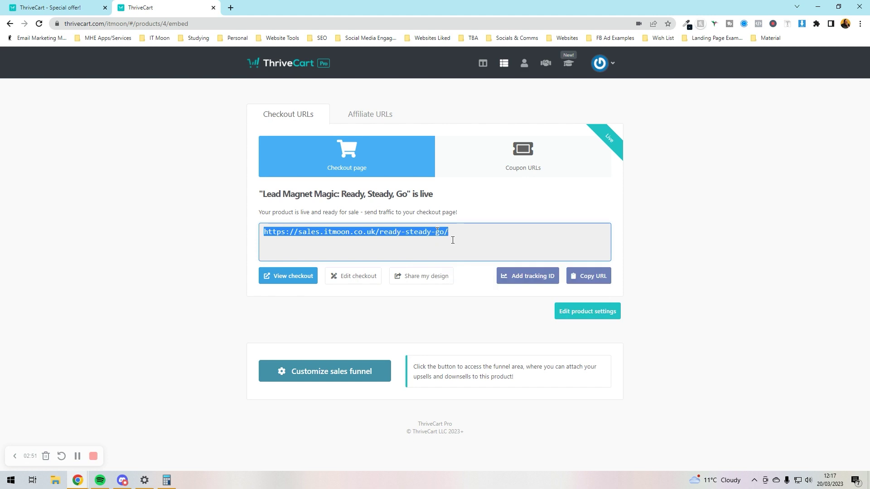
- Open the copied link sales.itmoon.co.uk/ready-steady-go/ in a new browser tab and look over the whole checkout page
left_click(232, 9)
key("ctrl+v")
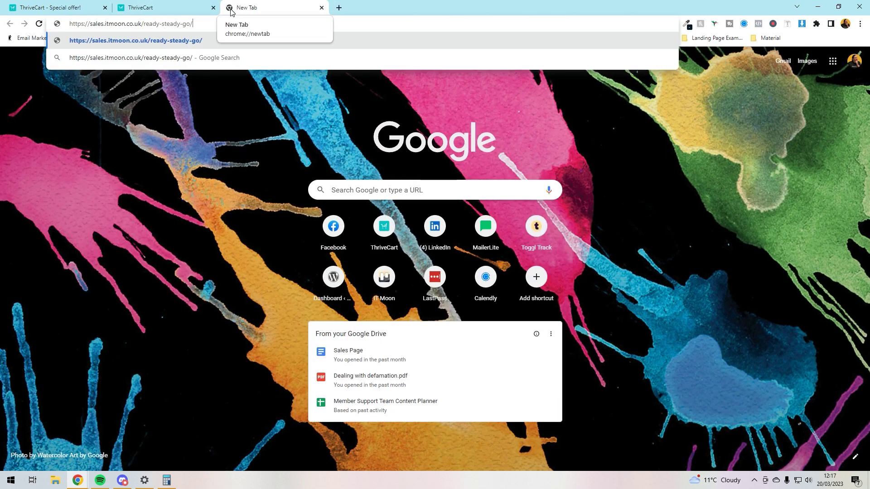
key("Return")
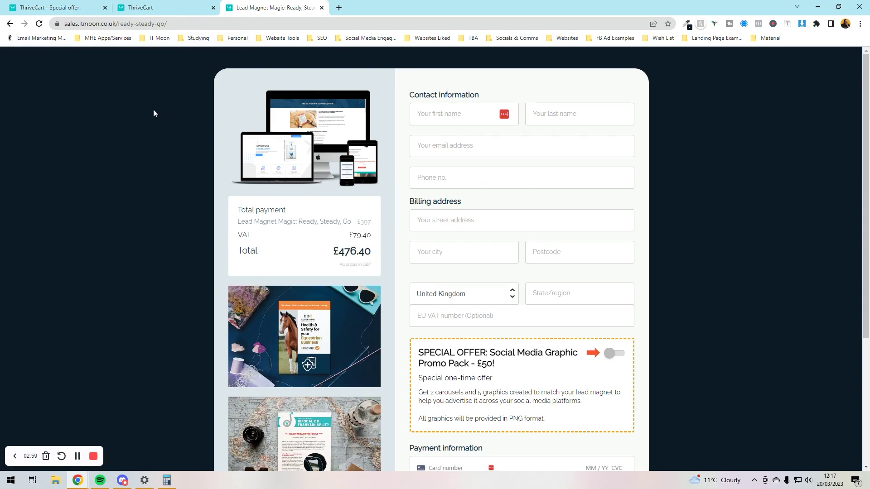
scroll(153, 110, "down", 4)
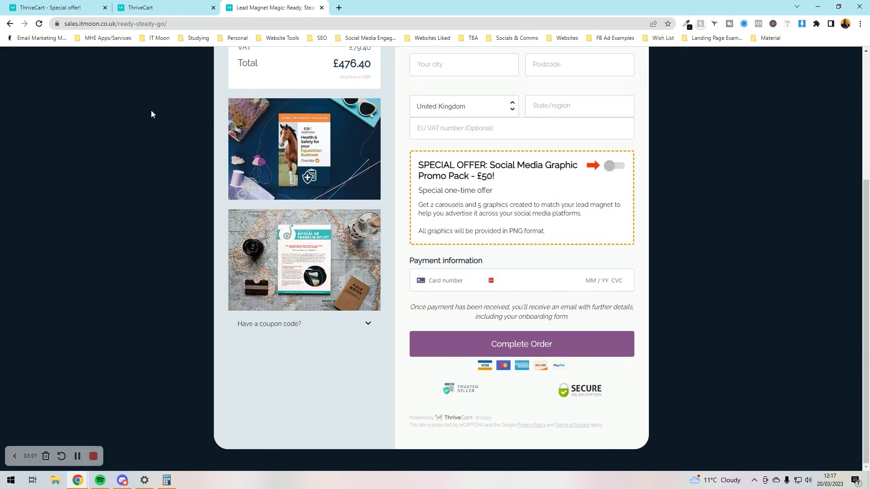
scroll(151, 110, "up", 4)
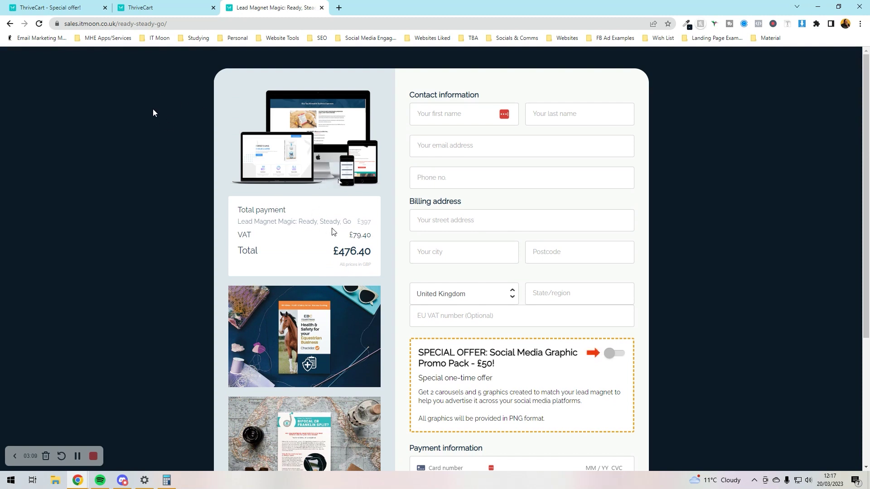
- Examine the product price and VAT in the order summary, and expand and collapse the coupon code section
double_click(360, 232)
double_click(244, 235)
left_click(261, 233)
scroll(151, 110, "down", 5)
left_click(367, 324)
left_click(368, 325)
left_click(368, 325)
left_click(368, 325)
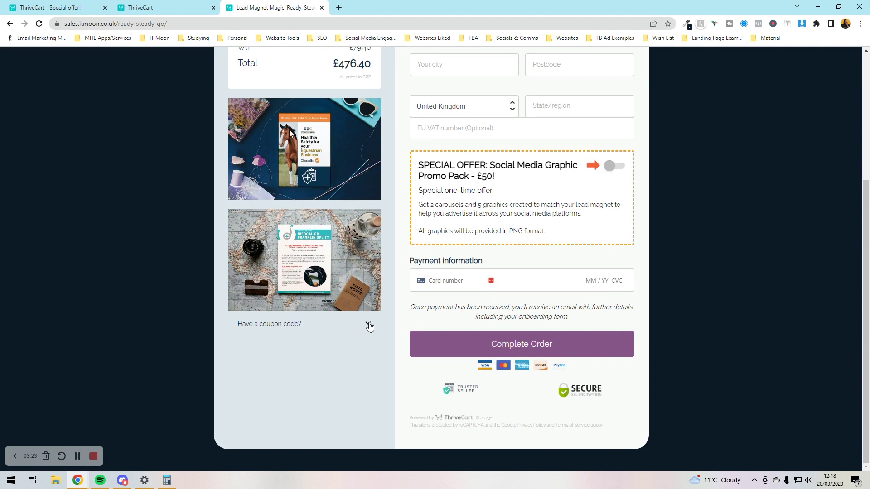
- Review the contact information, billing address and optional EU VAT number fields on the checkout form
scroll(370, 326, "up", 5)
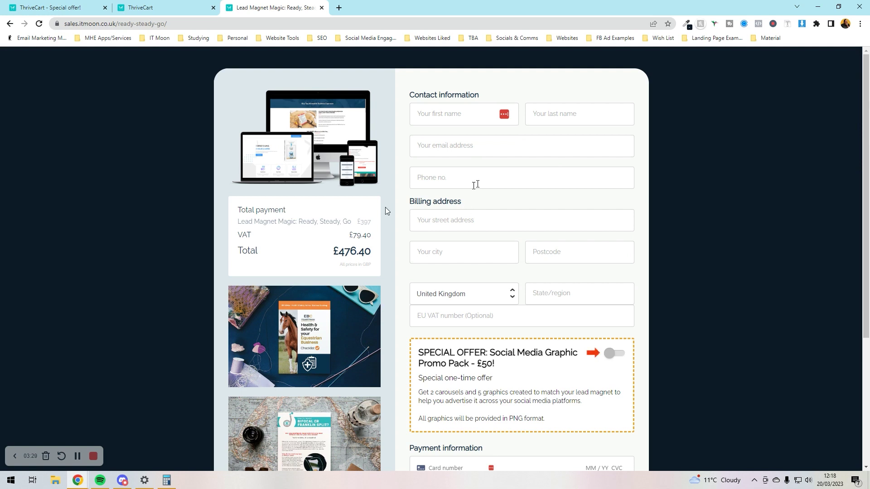
scroll(469, 200, "down", 3)
left_click(480, 172)
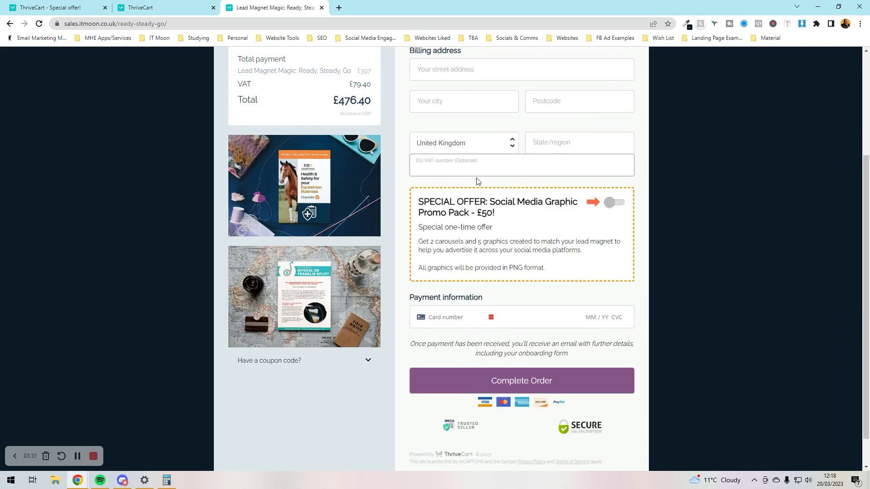
left_click(461, 190)
scroll(461, 190, "down", 1)
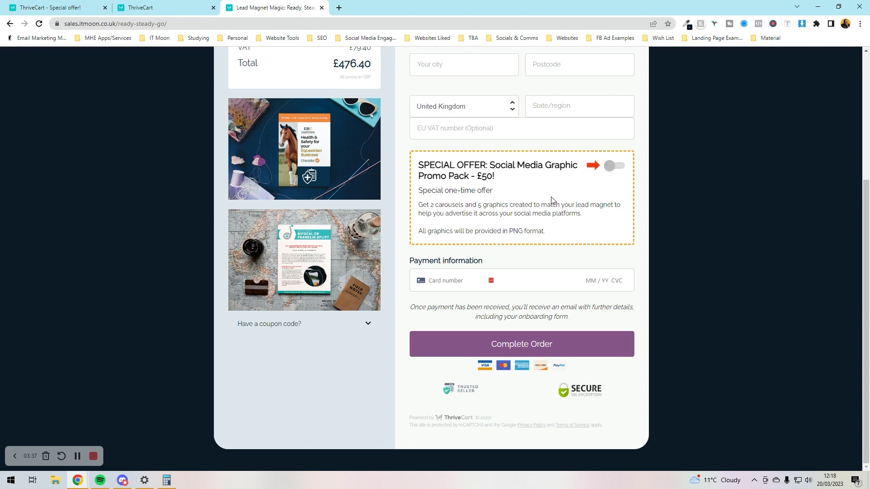
- Switch the Social Media Graphic Promo Pack special offer on and back off while checking the order total
scroll(496, 202, "up", 4)
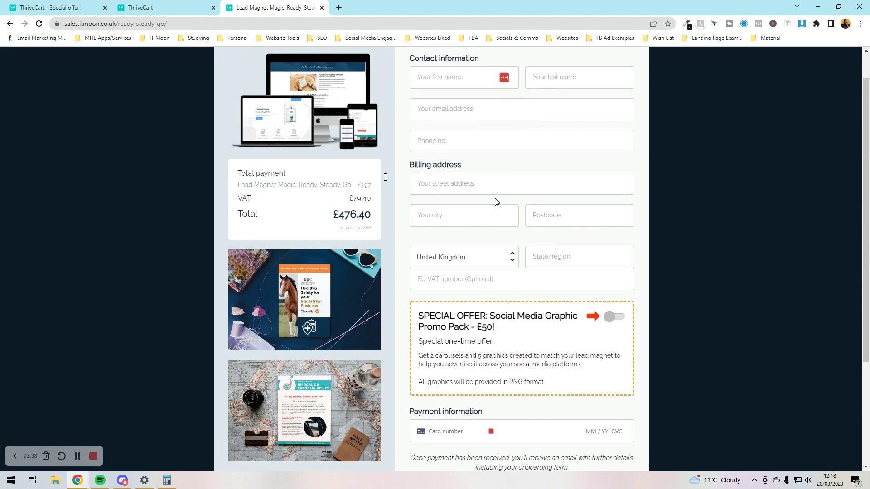
double_click(352, 214)
left_click(426, 257)
left_click(630, 349)
triple_click(461, 320)
left_click(561, 327)
left_click(609, 318)
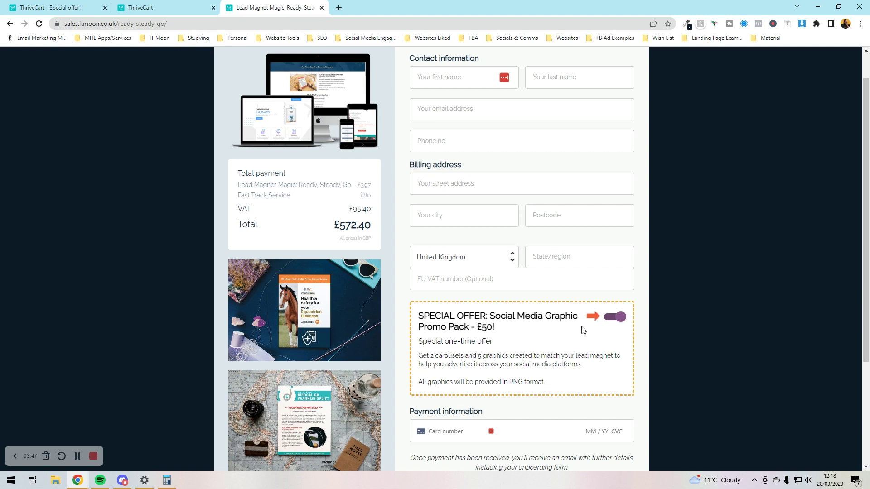
left_click(618, 322)
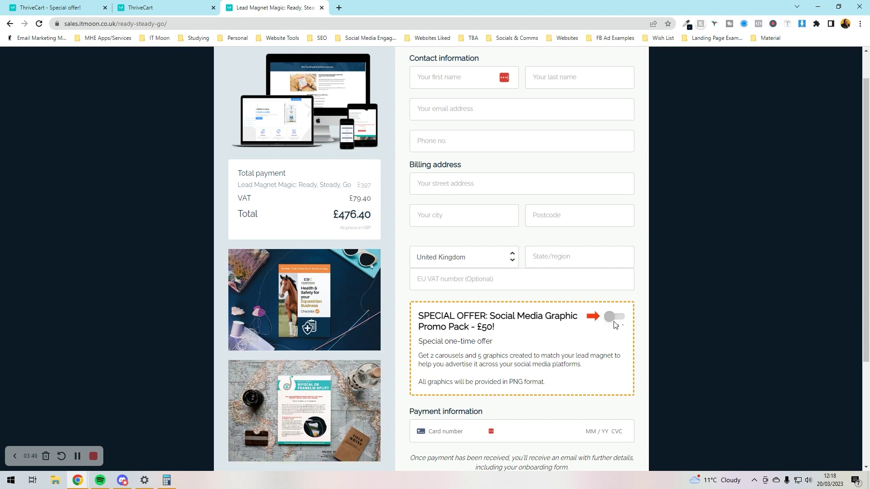
- Examine the special offer description and the card payment field, dismissing the saved card suggestions
scroll(529, 355, "down", 2)
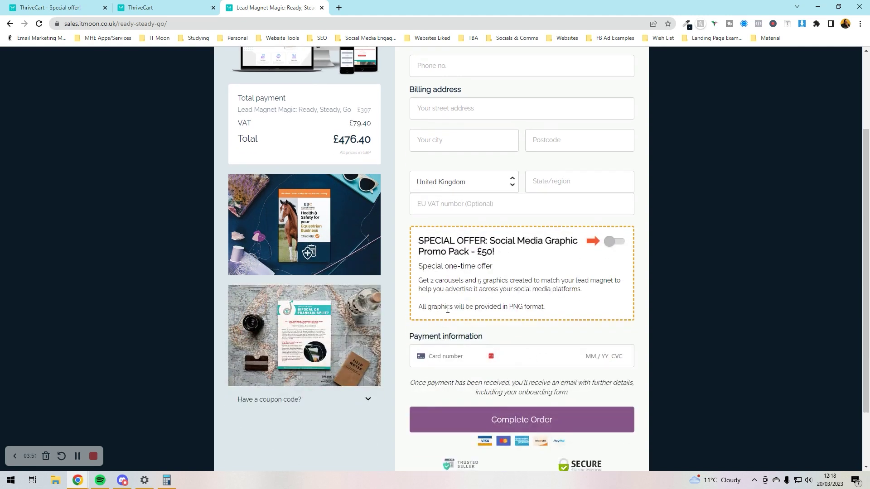
triple_click(458, 289)
left_click(419, 265)
scroll(421, 267, "down", 2)
left_click(435, 276)
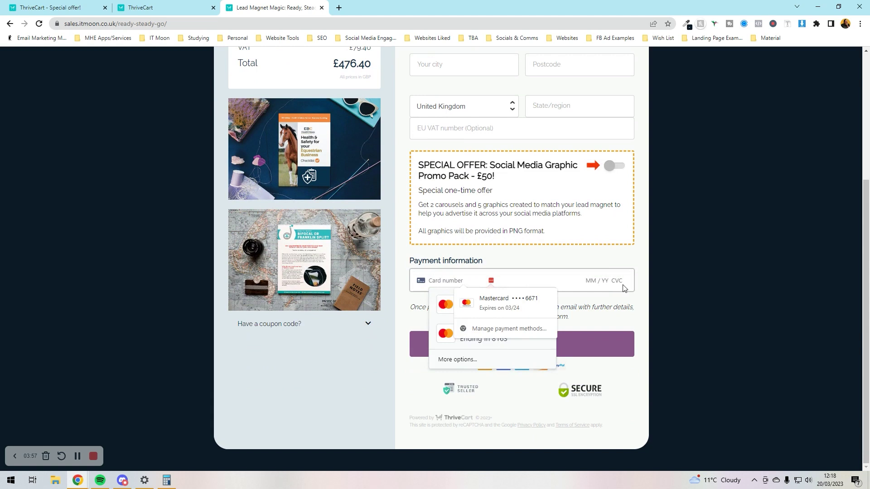
left_click(549, 303)
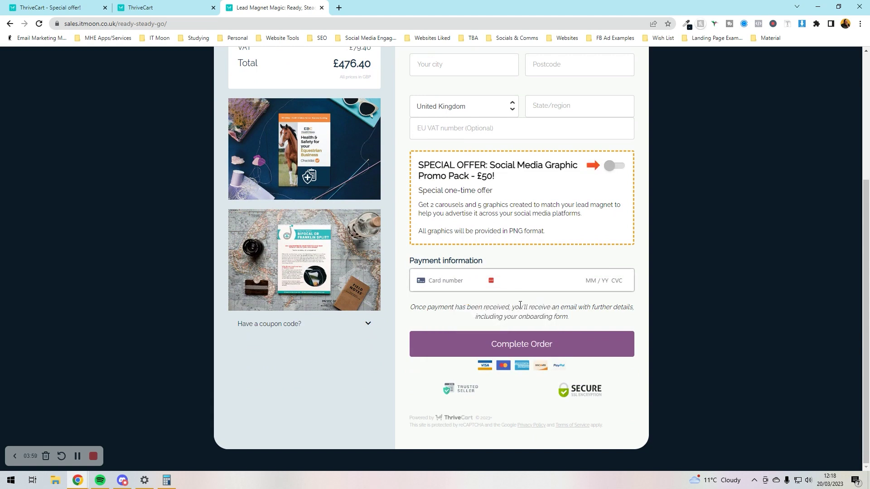
- Go back to the ThriveCart special offer landing page and look over its sales content
left_click(58, 10)
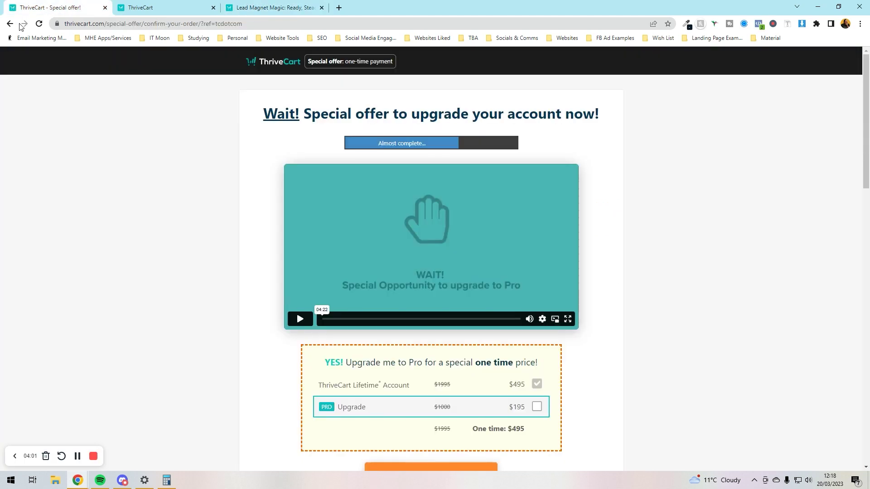
left_click(10, 24)
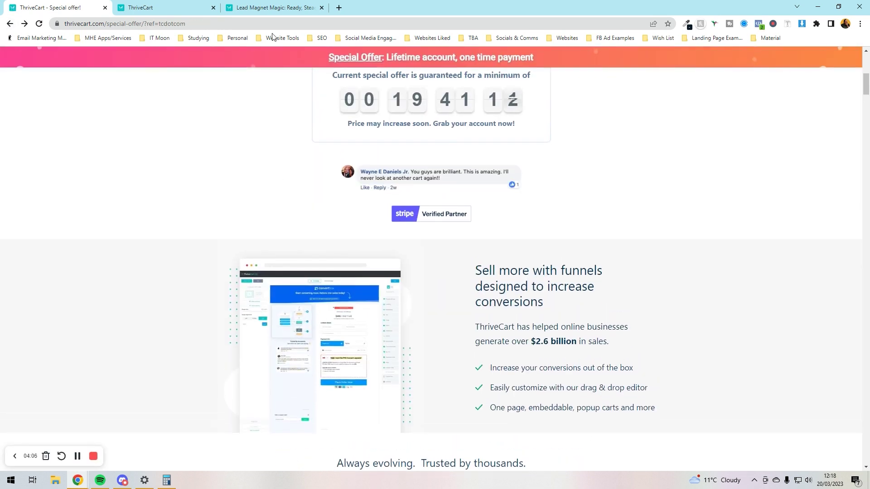
- Review the Ready, Steady, Go checkout page once more and return to the product's checkout URL page
left_click(278, 5)
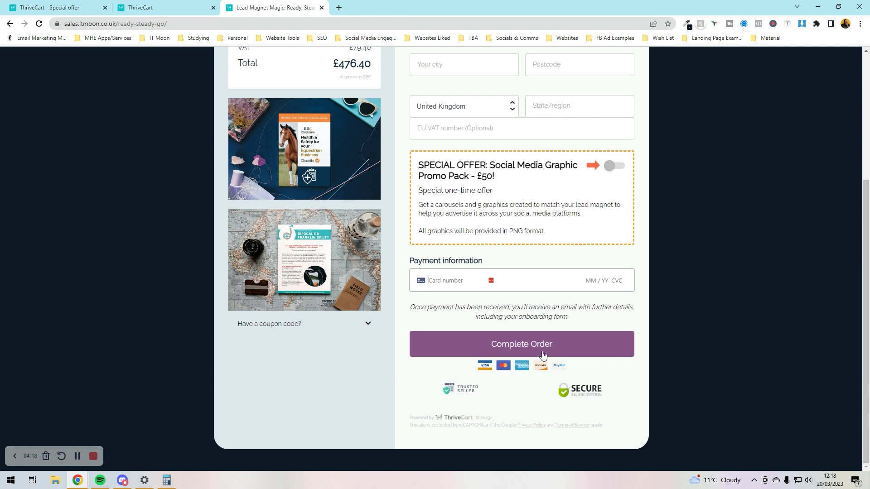
scroll(544, 354, "up", 5)
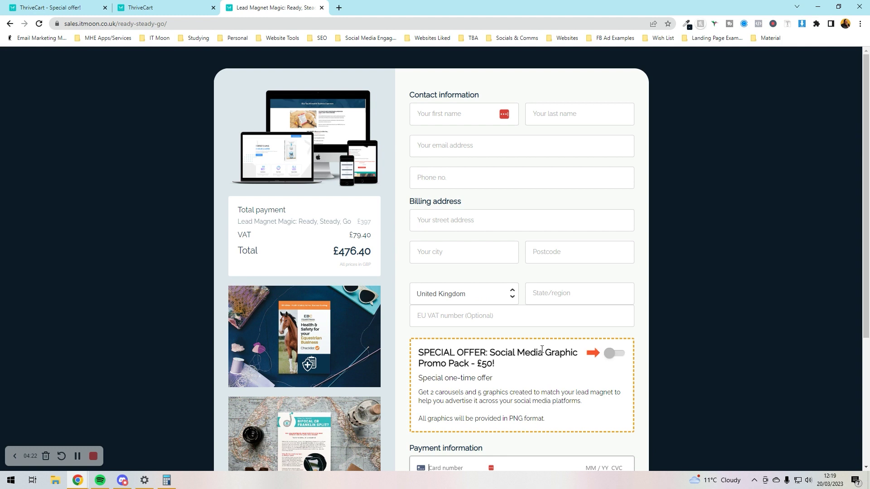
left_click(163, 5)
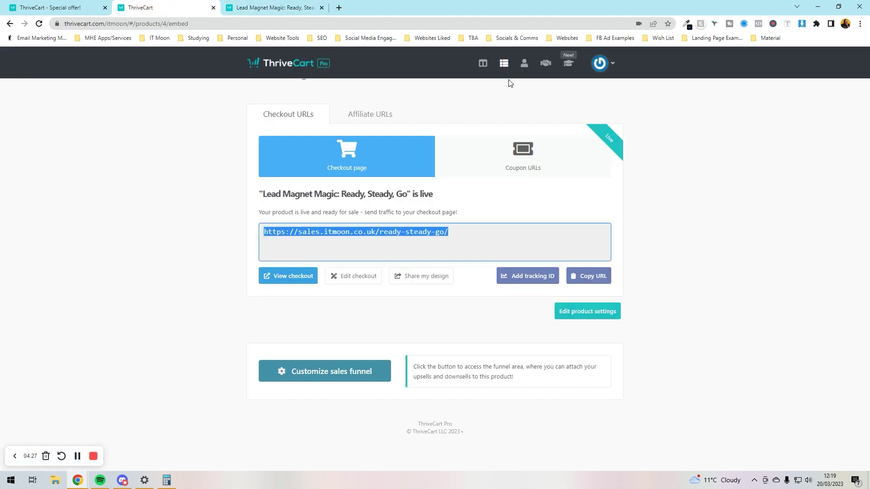
- Browse both pages of the product list and open Lead Magnet Magic: Ready, Steady, Go for editing
left_click(504, 65)
scroll(465, 254, "down", 6)
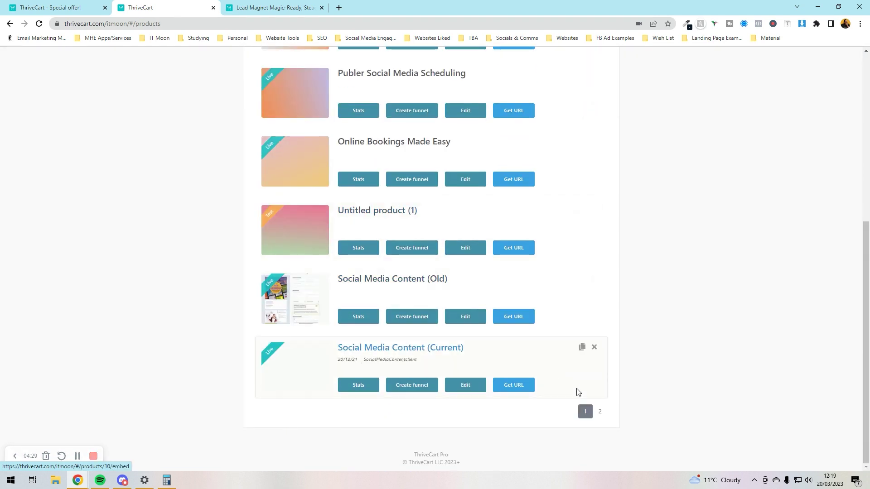
left_click(600, 412)
scroll(407, 265, "up", 3)
scroll(406, 265, "up", 2)
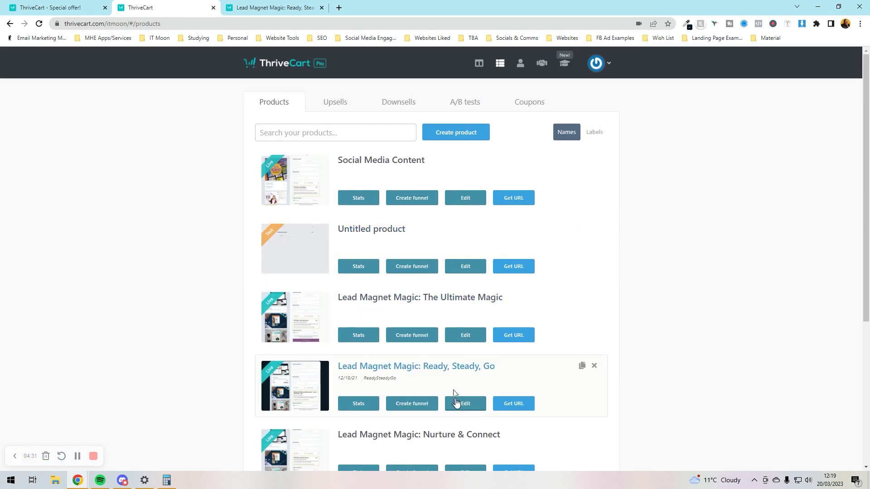
left_click(457, 401)
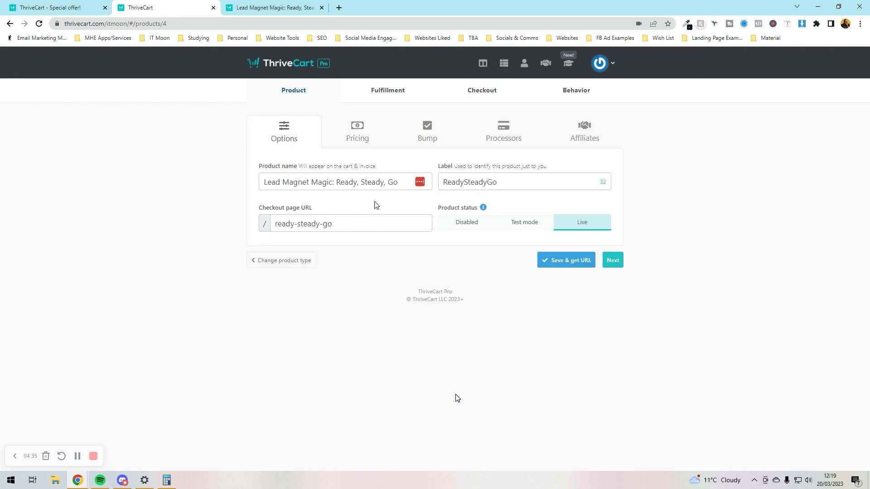
- Review the checkout page URL and switch the product status to Test mode and back to Live
left_click_drag(381, 227, 276, 224)
left_click(351, 265)
left_click(513, 226)
left_click(567, 228)
- Review the product's pricing, currency, sales tax and payment notification settings
left_click(348, 144)
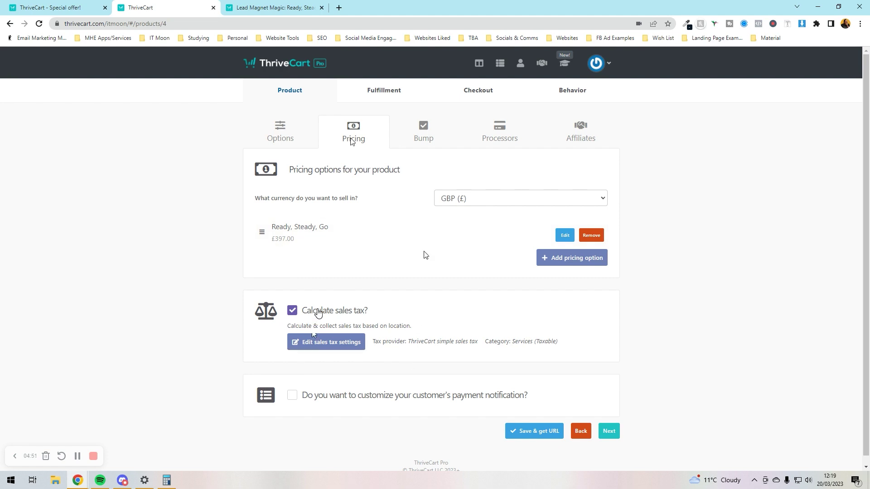
scroll(371, 344, "down", 1)
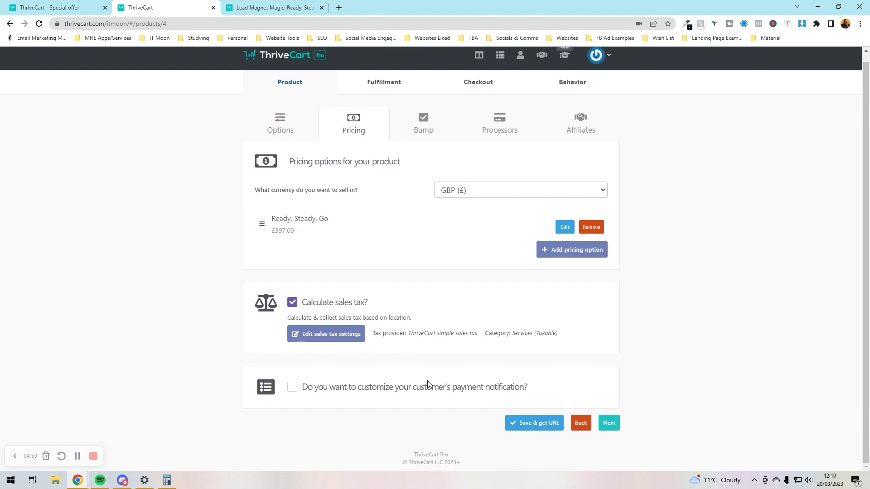
scroll(420, 388, "up", 1)
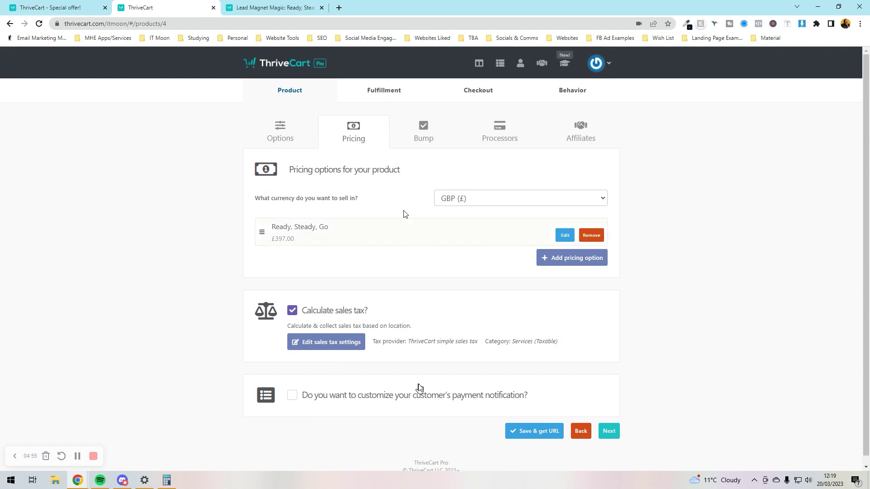
- Set the bump offer's price to £50.00 and name it Social Media Graphic Promo Pack
left_click(425, 121)
double_click(429, 215)
type("50.00")
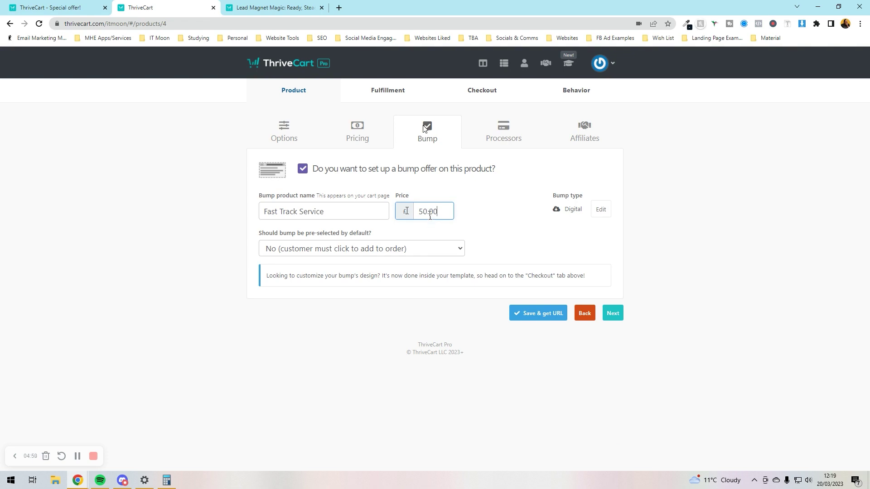
triple_click(363, 206)
type("Soci")
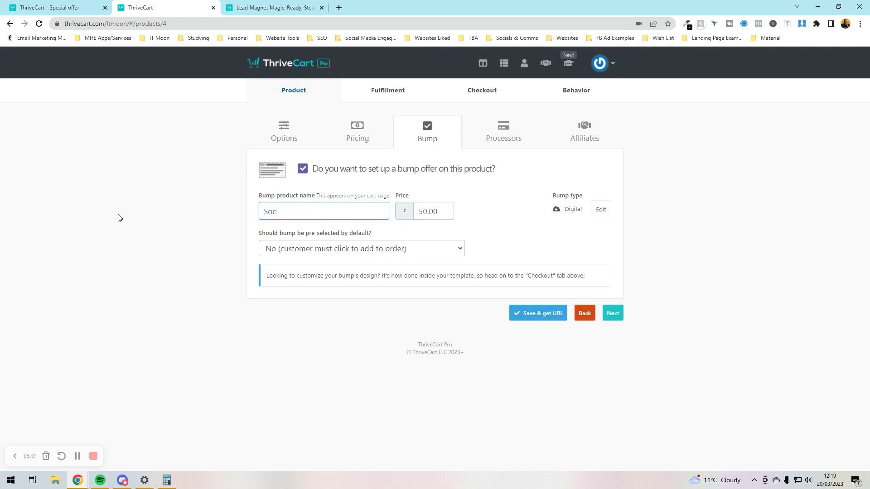
type("al Media Graphic Promo Pack")
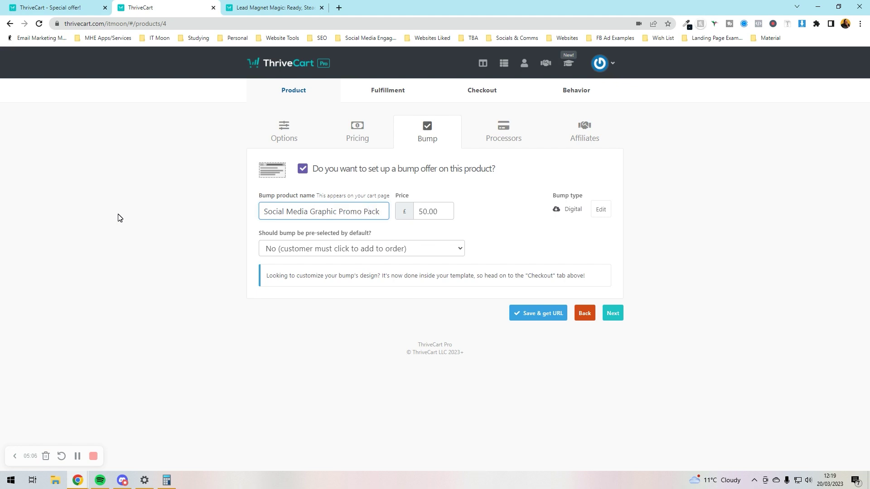
left_click(118, 218)
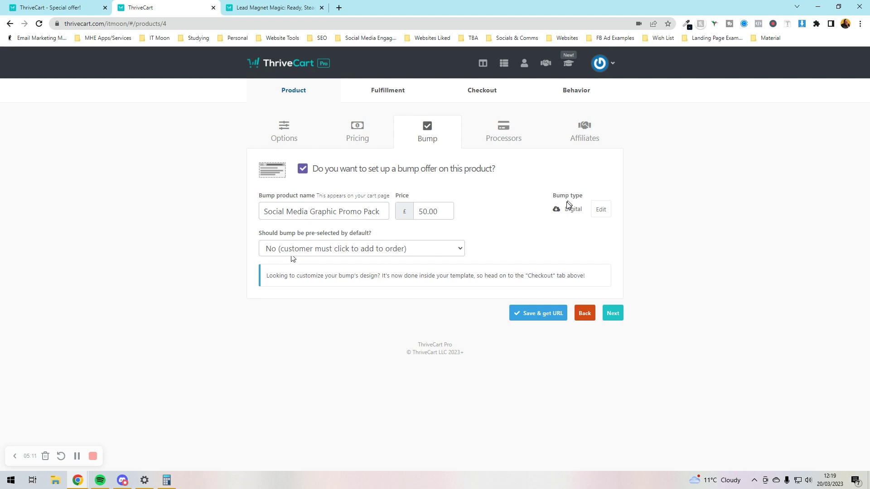
- Compare the Physical and Digital bump offer types, closing the choice without saving
left_click(597, 210)
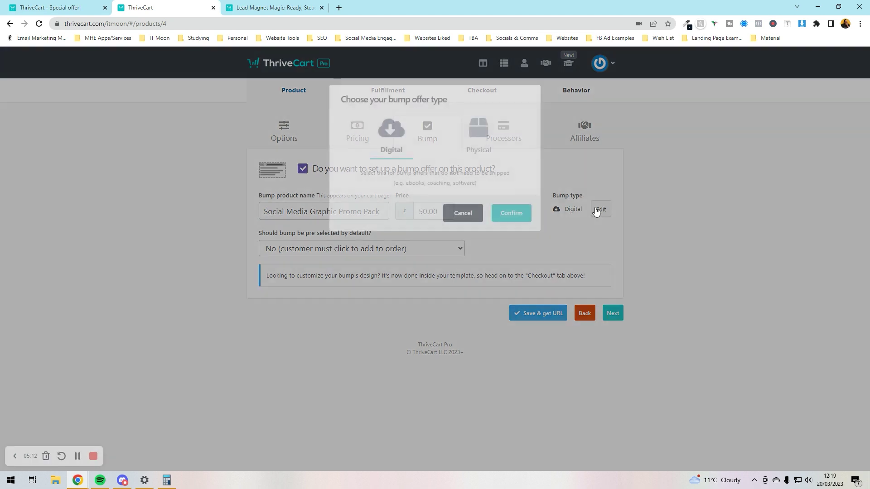
left_click(471, 147)
left_click(406, 151)
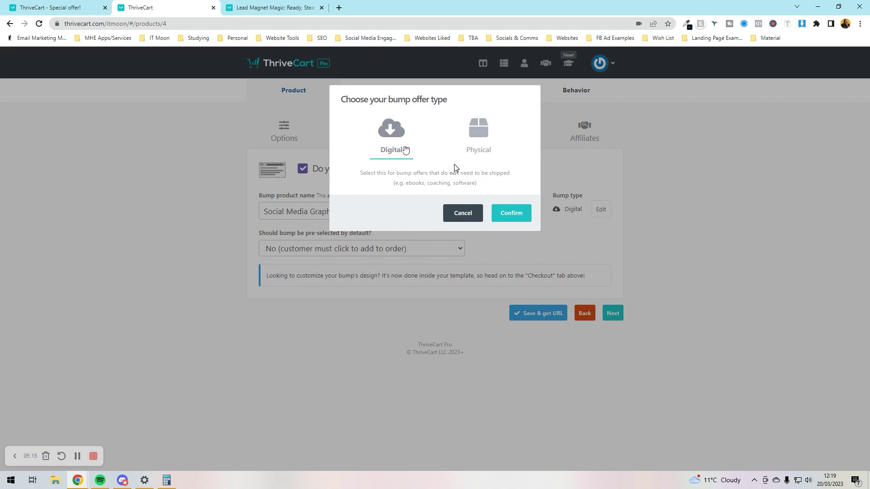
left_click(461, 215)
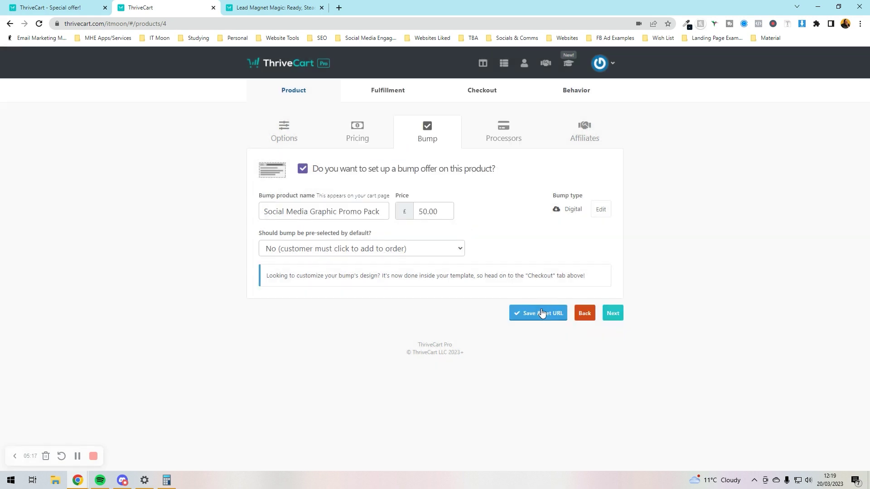
- Examine the payment processors available for the product and leave their setup without saving
left_click(613, 313)
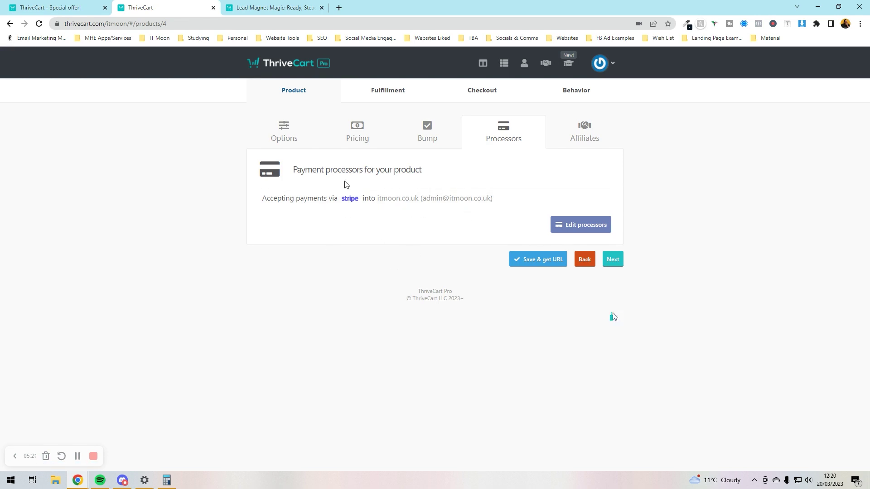
left_click(571, 224)
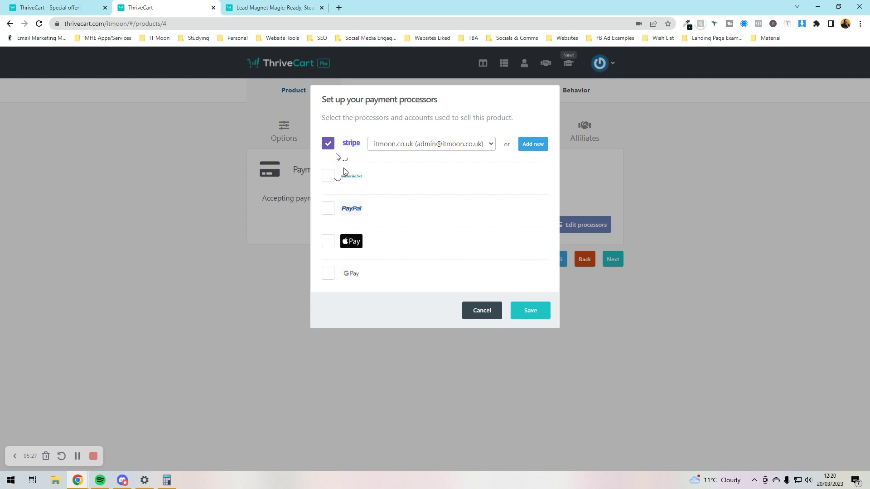
left_click(474, 315)
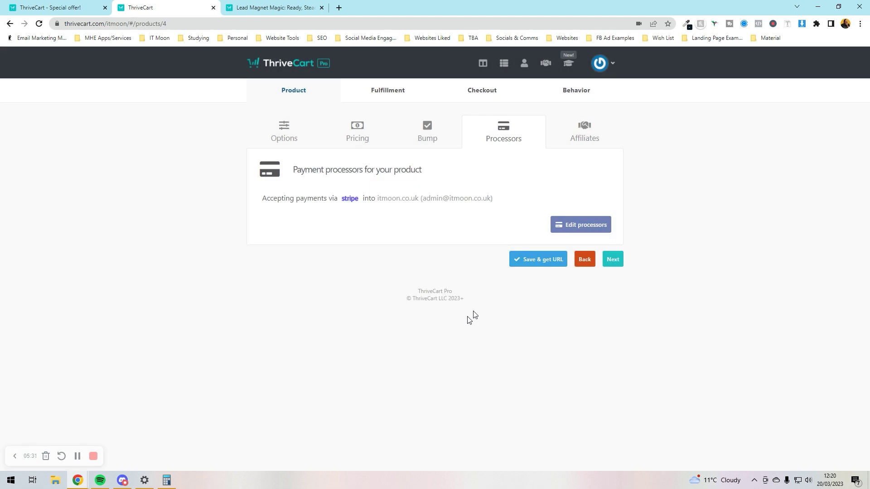
- Enable affiliate promotion for the product and save percentage commissions of 50% for product and bump, due after 7 days
left_click(619, 262)
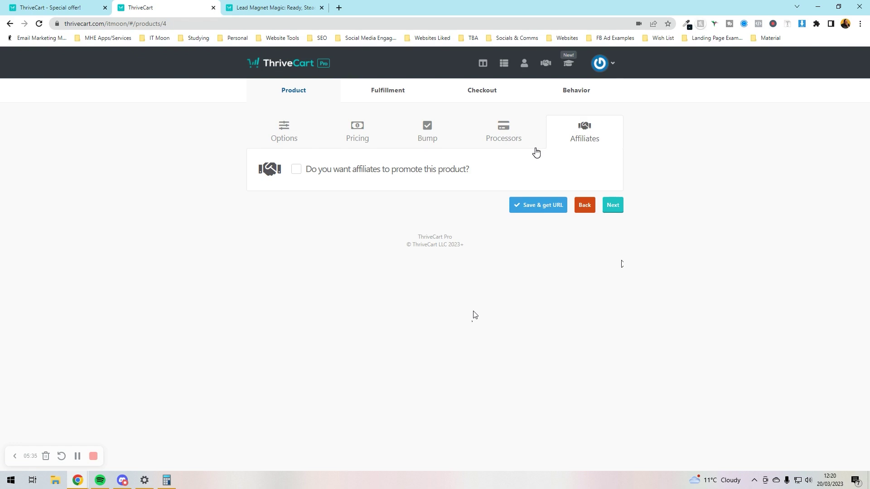
left_click(452, 170)
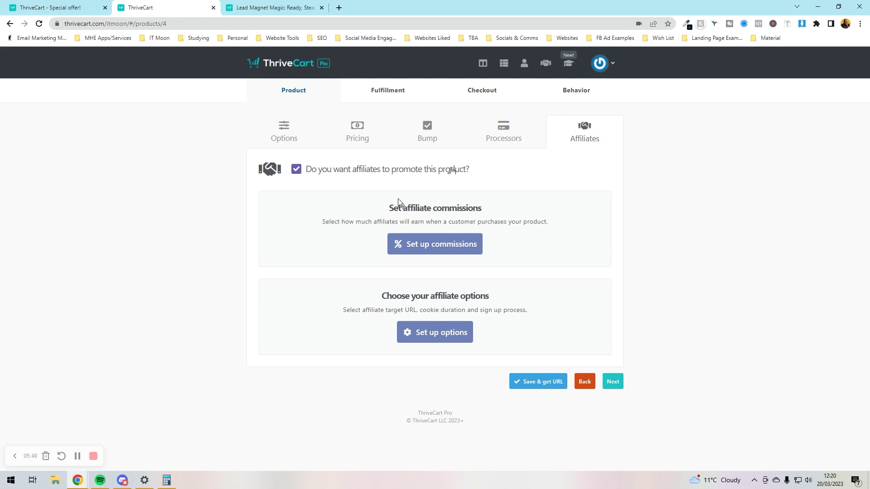
left_click(428, 248)
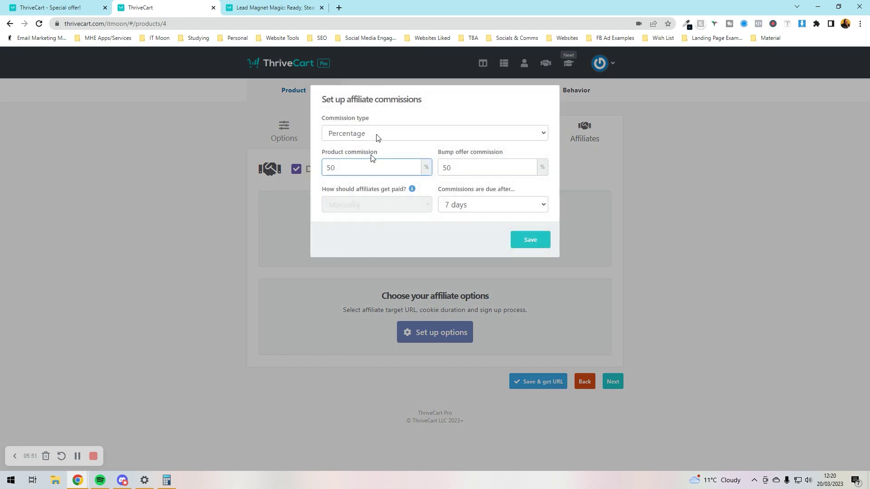
double_click(439, 169)
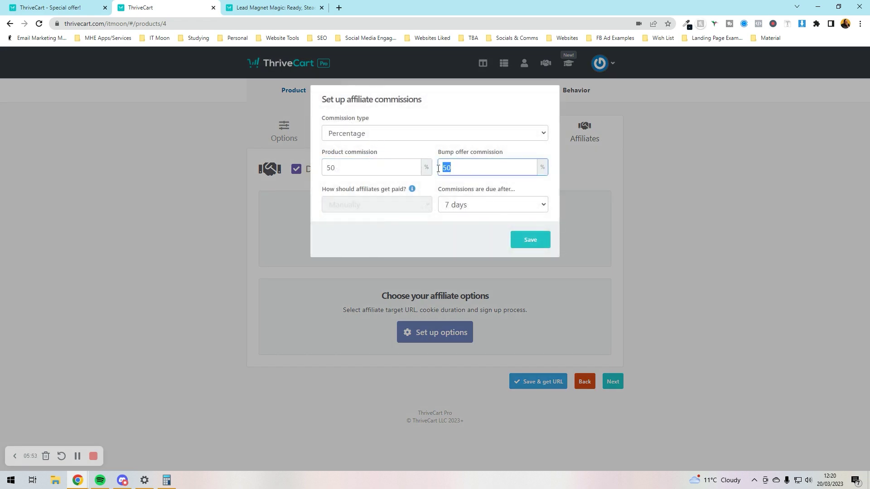
left_click(463, 224)
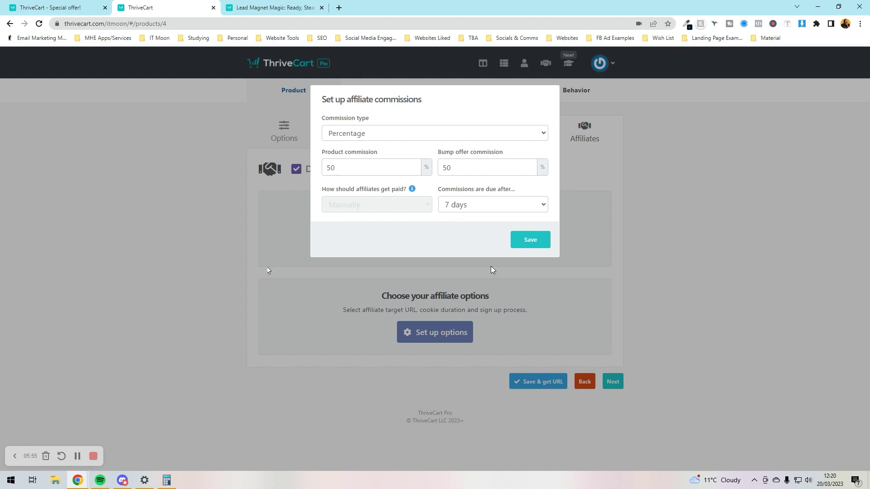
left_click(527, 237)
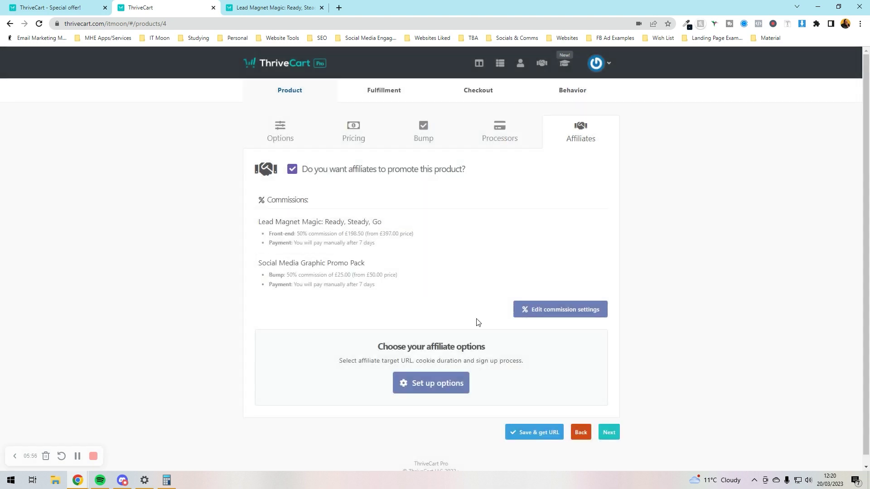
- Look over the affiliate sign-up and cookie expiry options without saving, and turn affiliate promotion off for the product
left_click(437, 388)
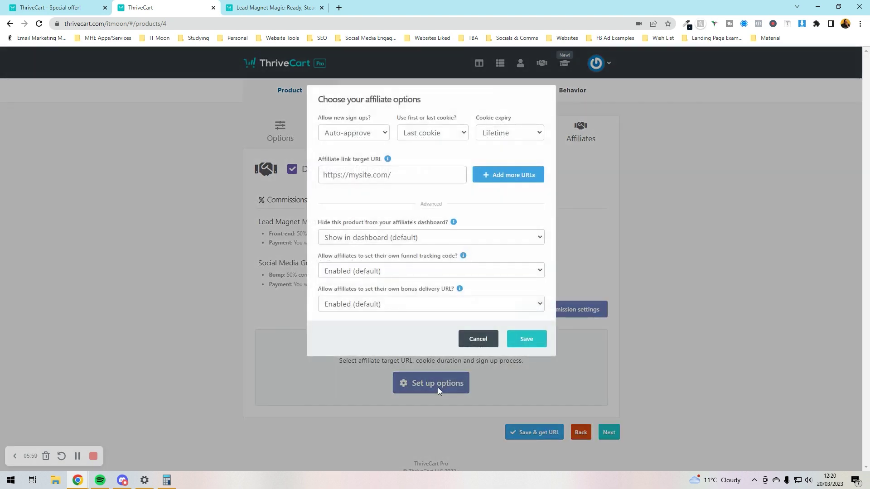
left_click(343, 135)
left_click(347, 132)
left_click(503, 131)
left_click(492, 216)
left_click(494, 342)
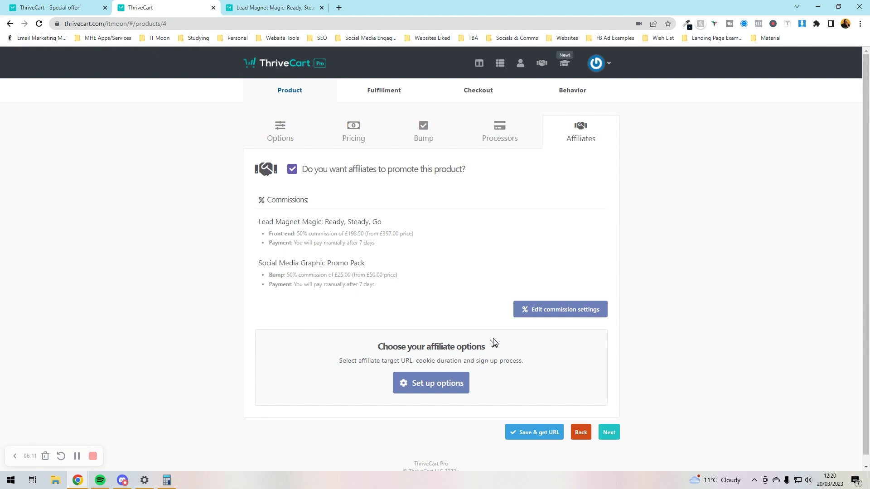
left_click(346, 172)
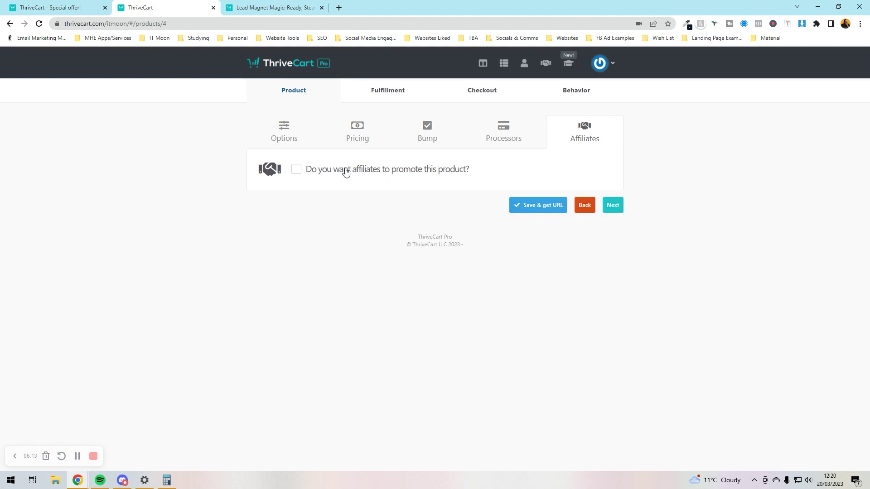
- Review the product's fulfillment settings, including the support email and the choices for what happens after purchase
left_click(616, 207)
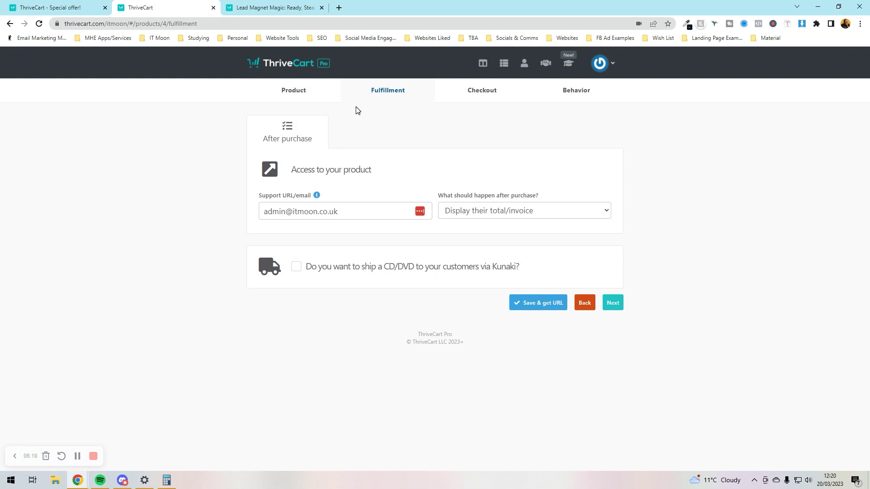
double_click(295, 210)
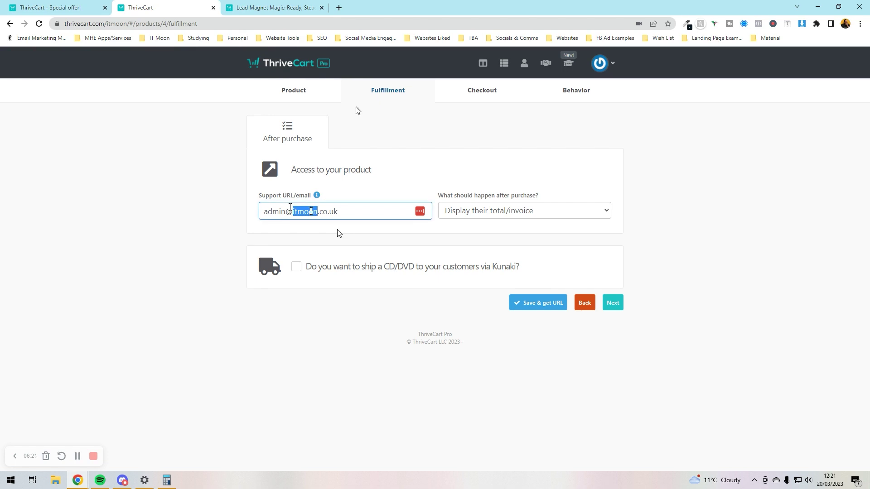
left_click(398, 226)
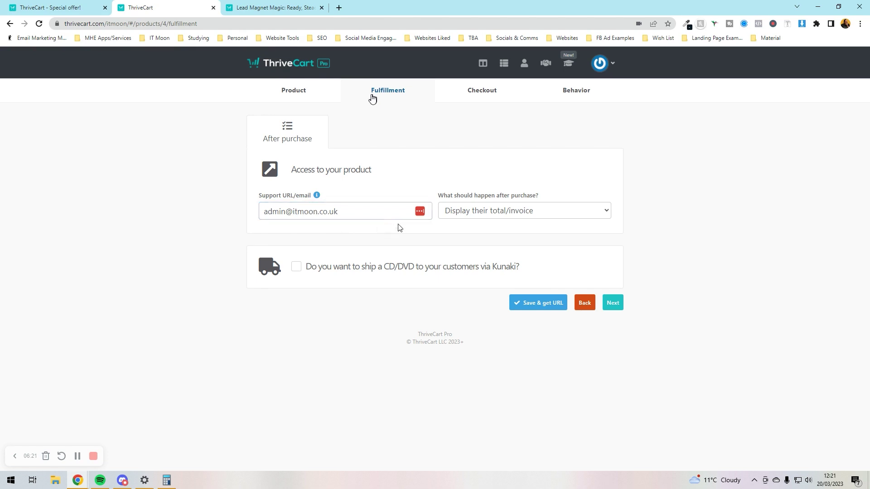
left_click(467, 215)
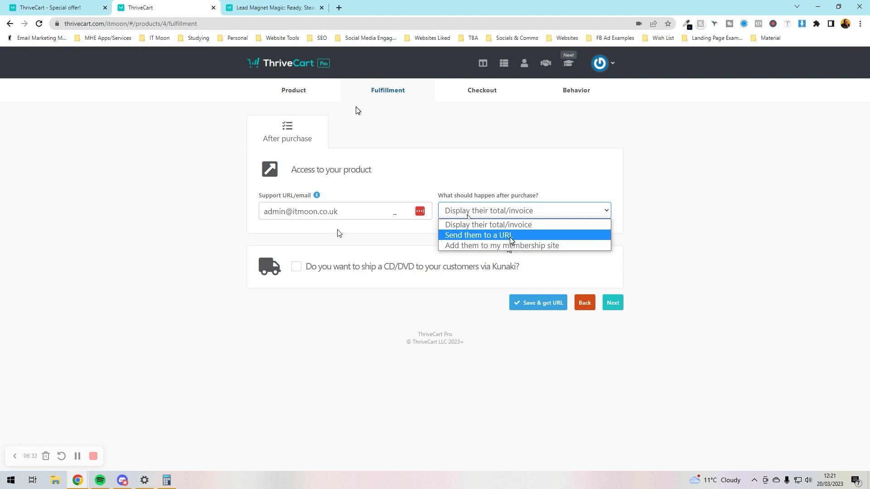
- Try the Popup, Embeddable and Sales cart checkout types and return to the Standard cart
left_click(613, 303)
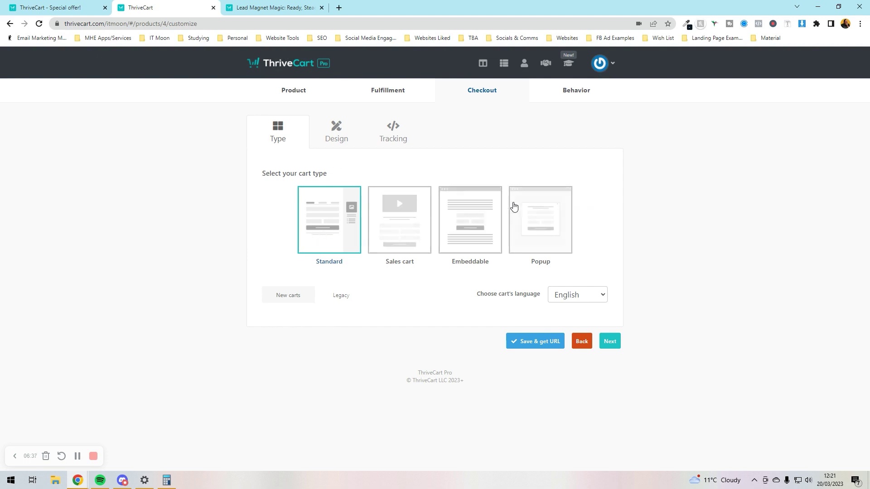
left_click(545, 223)
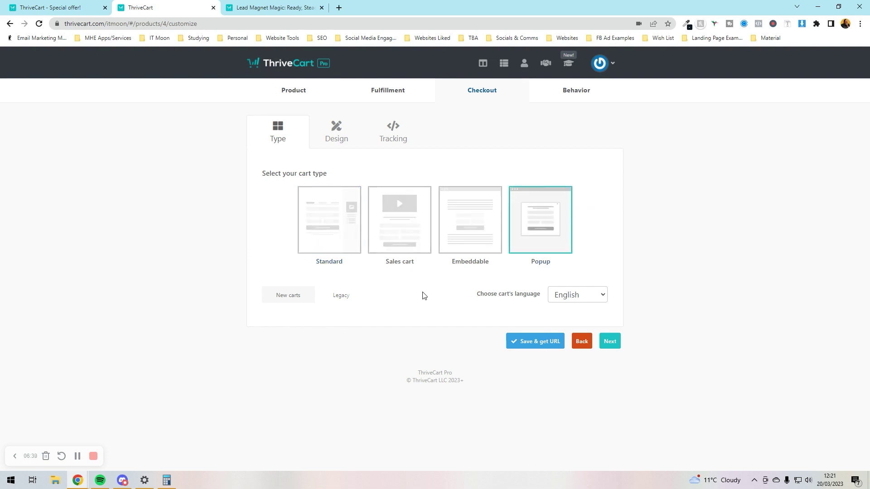
left_click(470, 233)
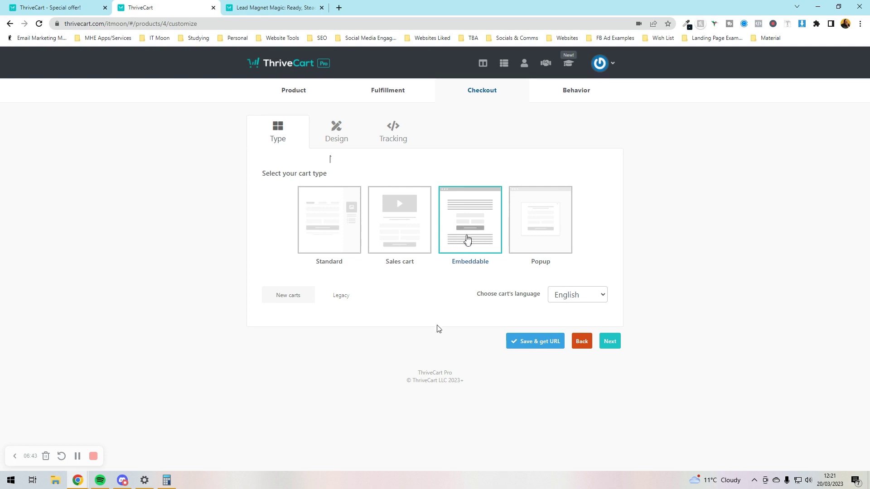
left_click(424, 239)
left_click(317, 231)
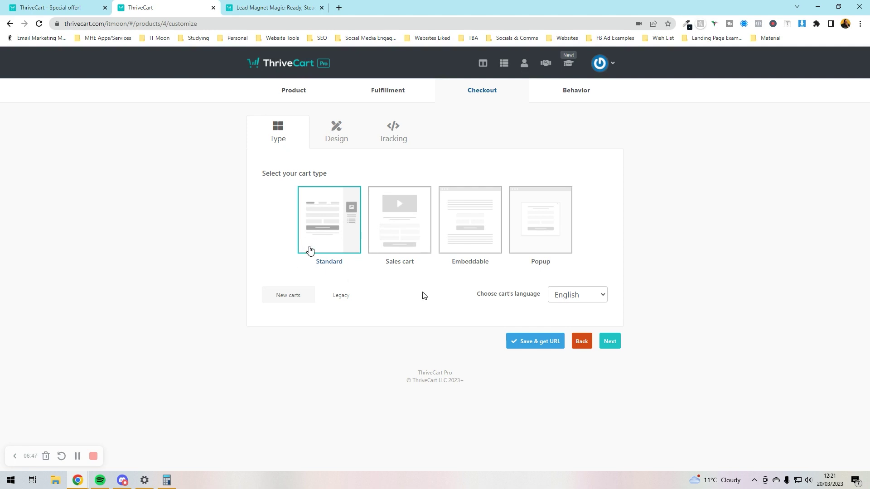
- Open the checkout's cart design in the drag-and-drop editor
left_click(611, 343)
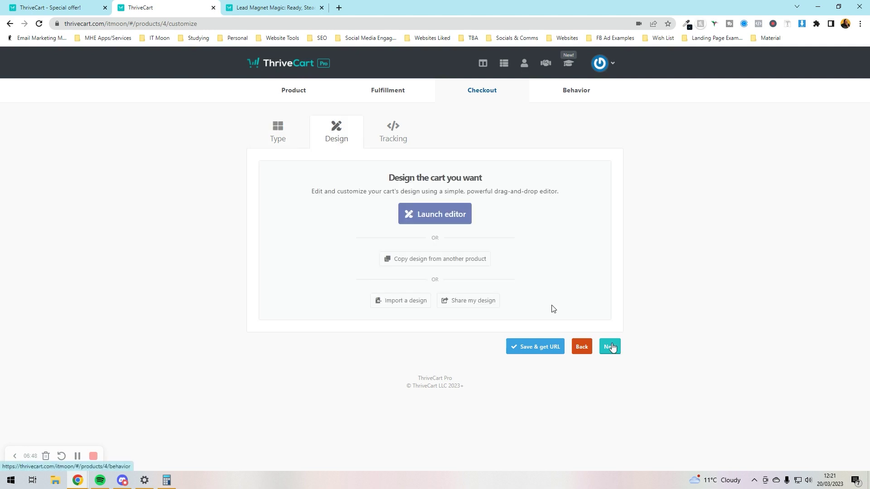
left_click(444, 217)
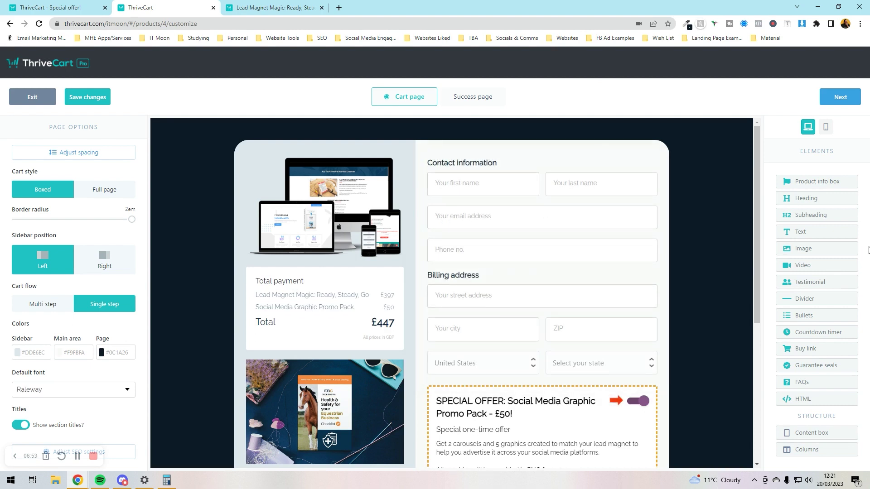
- Look over the cart page design from the product images and payment total down to the order button and coupon field
left_click_drag(799, 248, 282, 271)
scroll(326, 252, "down", 5)
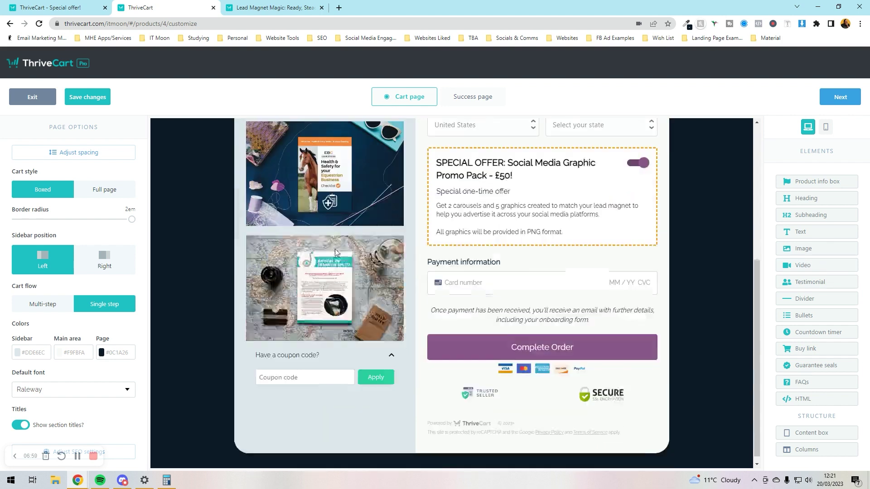
scroll(337, 249, "up", 5)
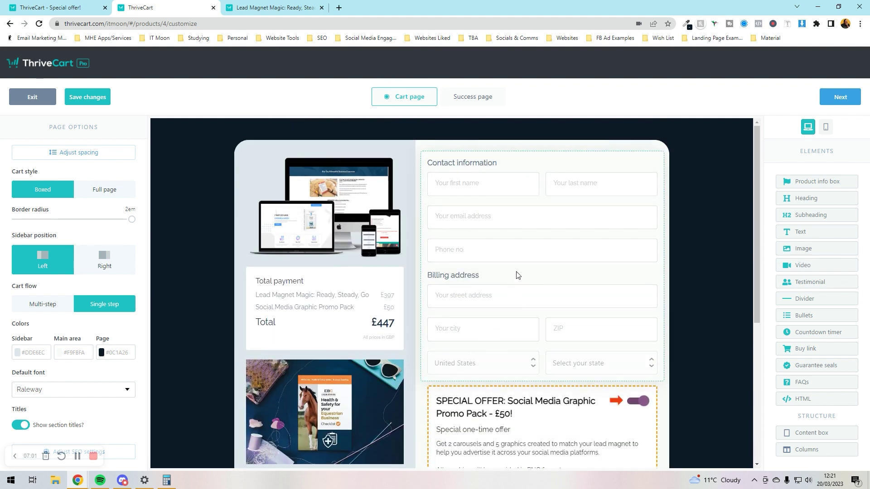
- Review the contact information block's options for contact number, customer address, VAT number, custom fields and consent checkboxes
left_click(504, 270)
scroll(47, 235, "down", 5)
scroll(46, 267, "up", 4)
scroll(54, 281, "down", 4)
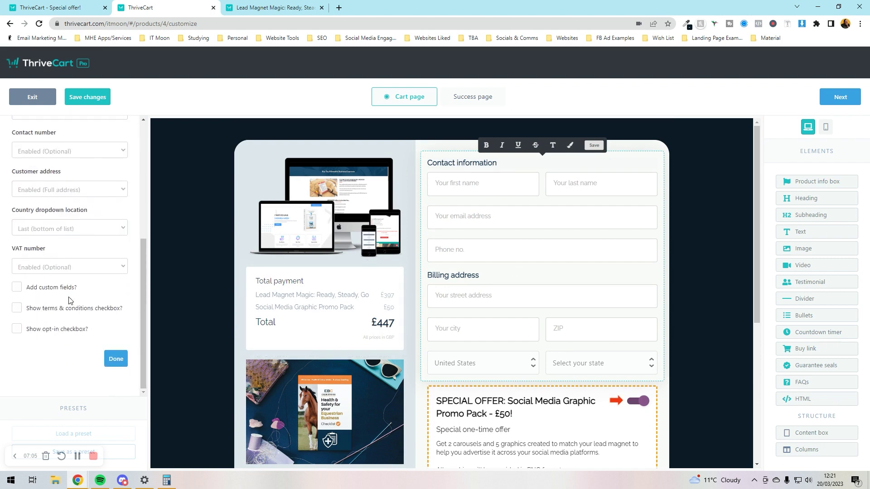
scroll(512, 234, "down", 5)
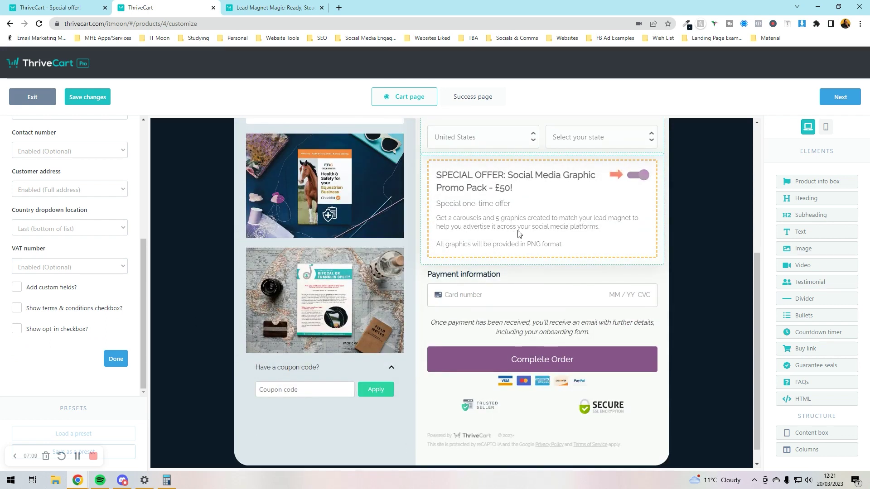
scroll(517, 233, "up", 5)
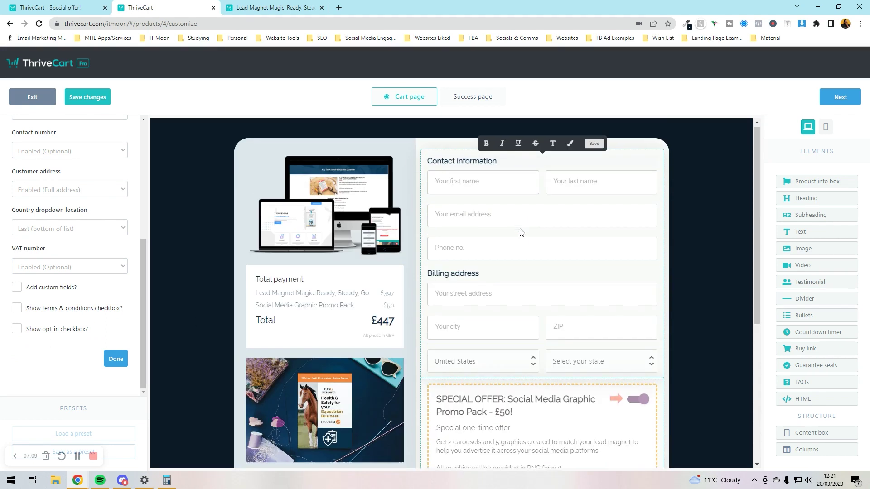
- Review the success page's inbox message and order summary, and save the checkout design
left_click(449, 98)
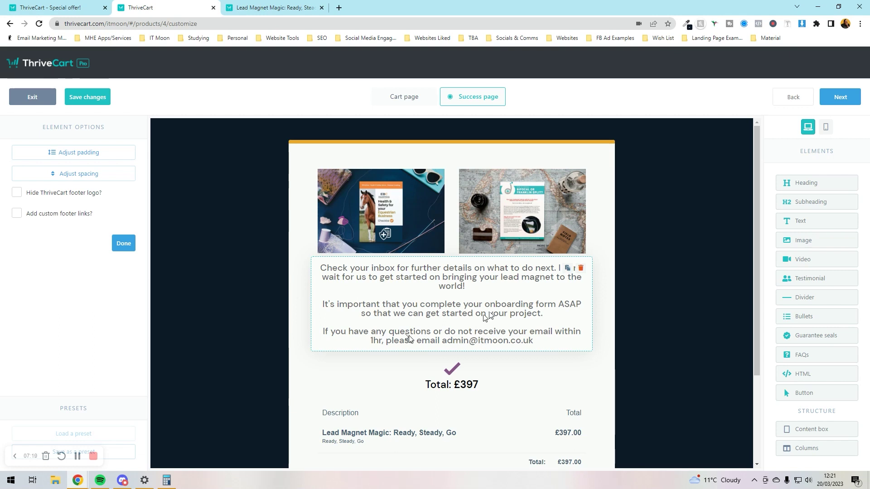
scroll(496, 347, "down", 2)
scroll(407, 362, "up", 2)
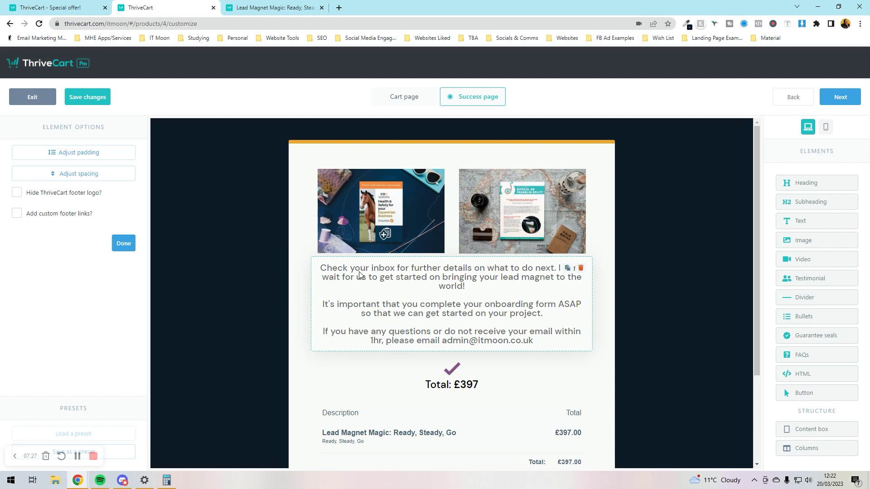
left_click(852, 104)
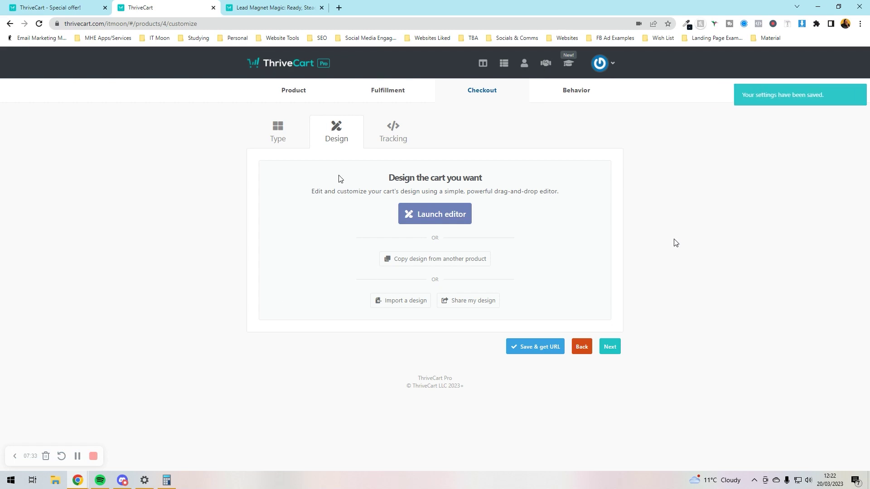
- Review the checkout tracking services and the product's behavior rules, and save the product to get its URL
left_click(390, 138)
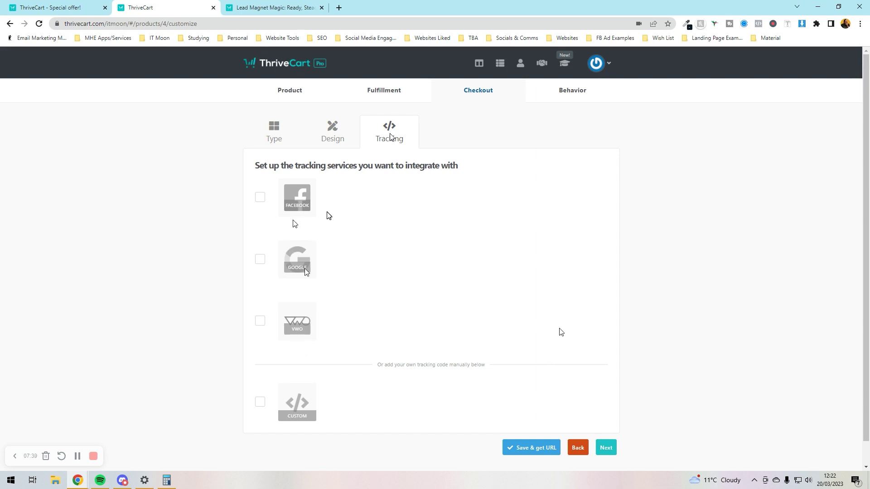
left_click(606, 449)
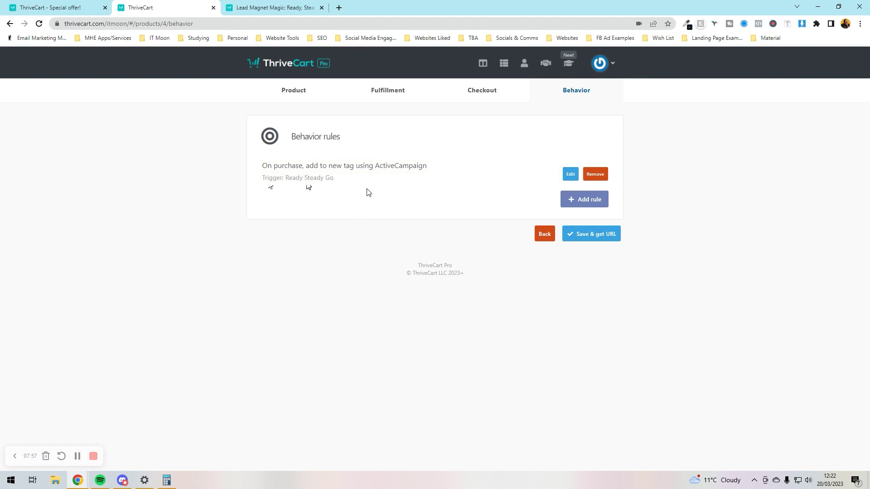
left_click(578, 239)
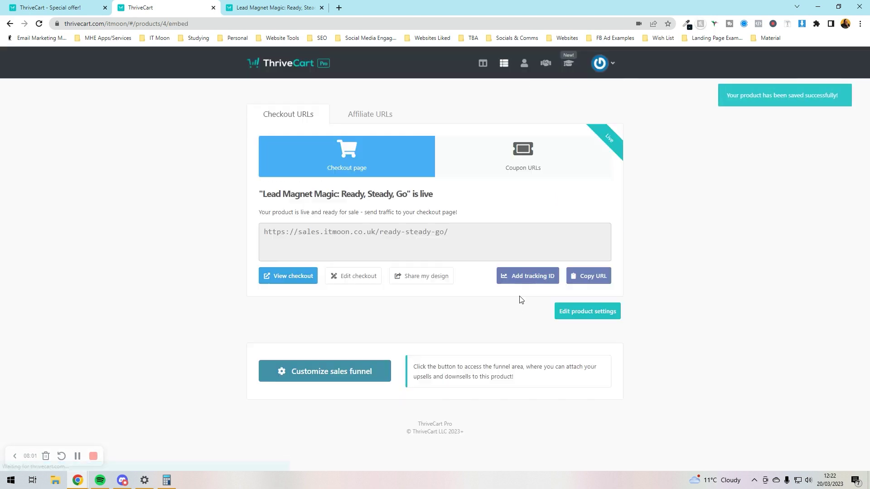
- Copy the product's coupon URL for the LM Magic Loyalty Offer
left_click(493, 157)
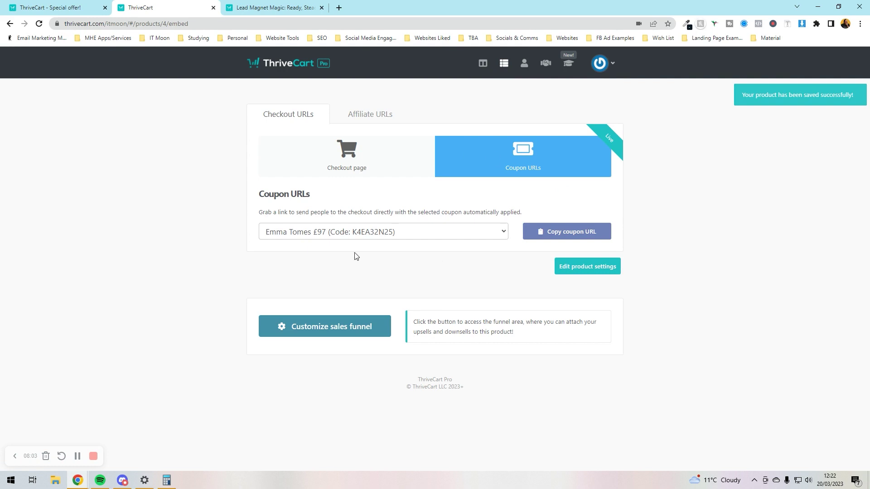
left_click(357, 238)
left_click(352, 268)
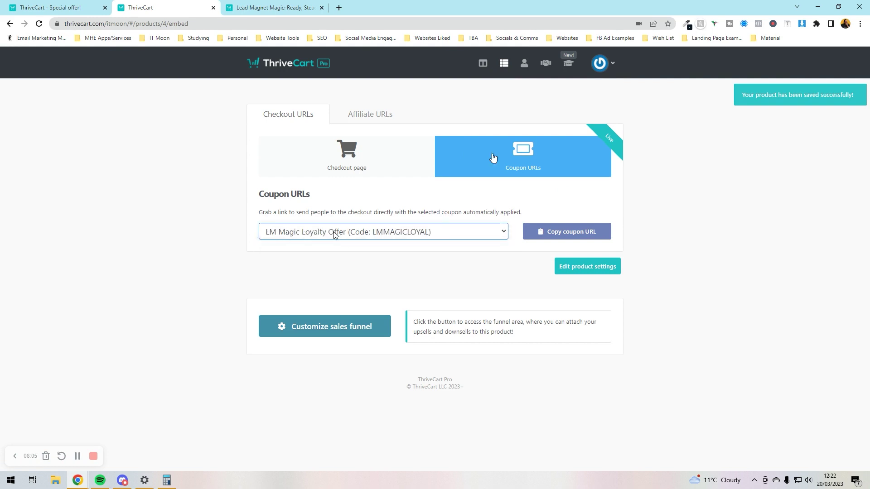
left_click(552, 238)
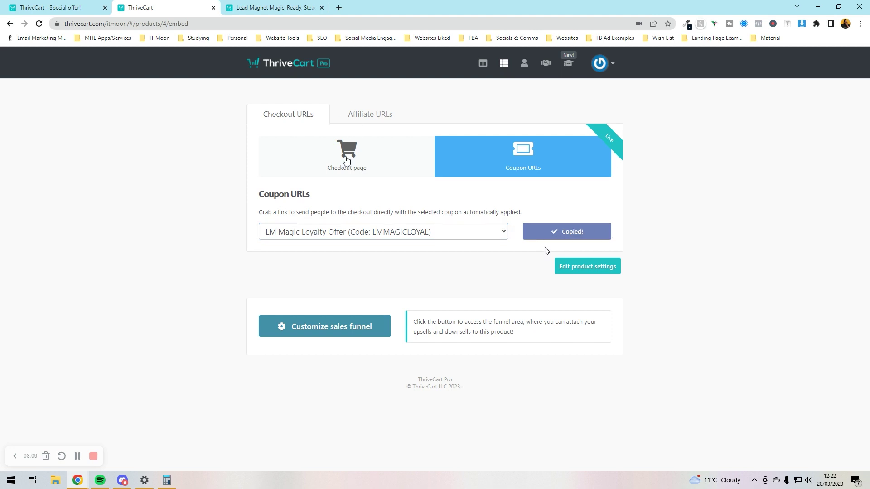
- Check the product's affiliate URLs and look over the account's affiliates overview
left_click(365, 117)
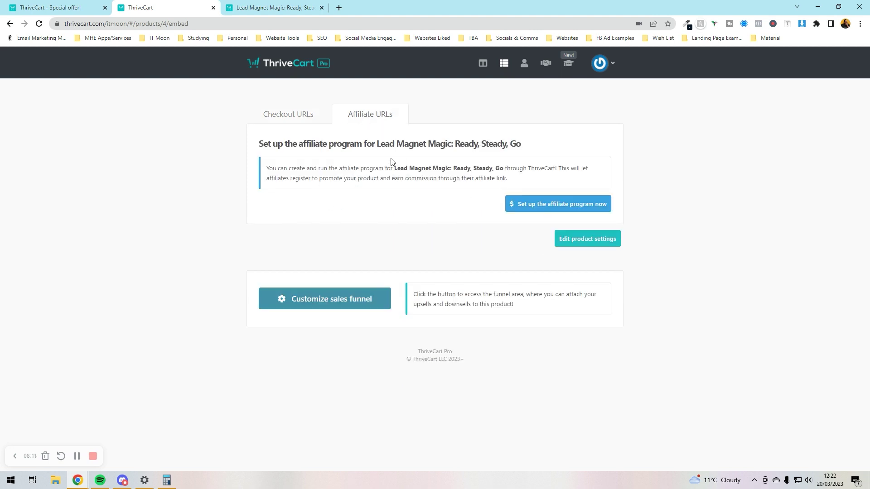
left_click(547, 66)
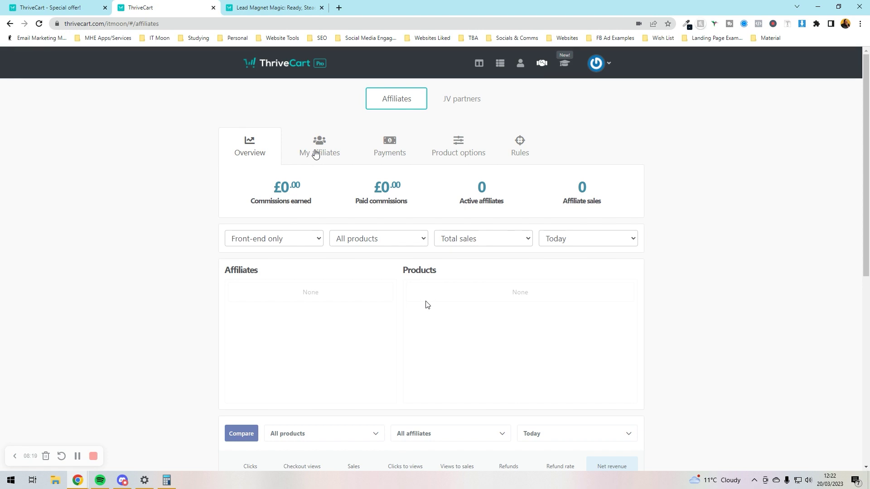
scroll(426, 305, "down", 5)
scroll(426, 303, "up", 5)
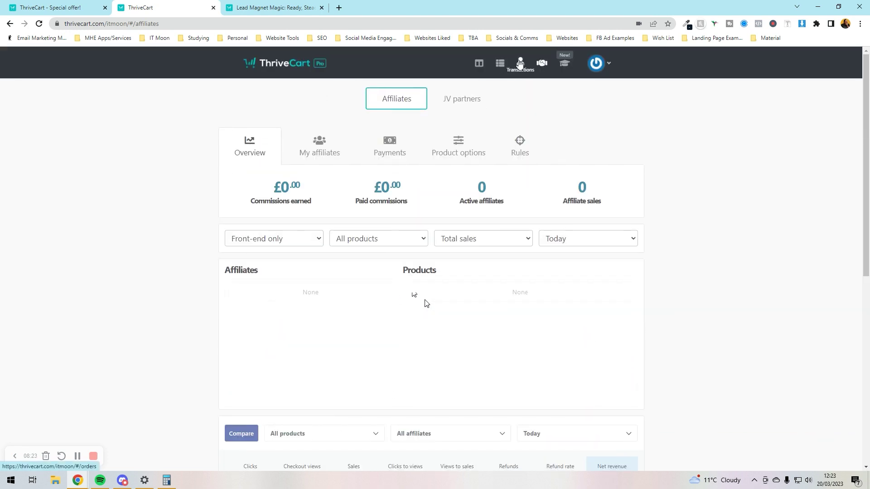
- Look over the Transactions and Subscriptions pages, ending on Transactions
left_click(520, 64)
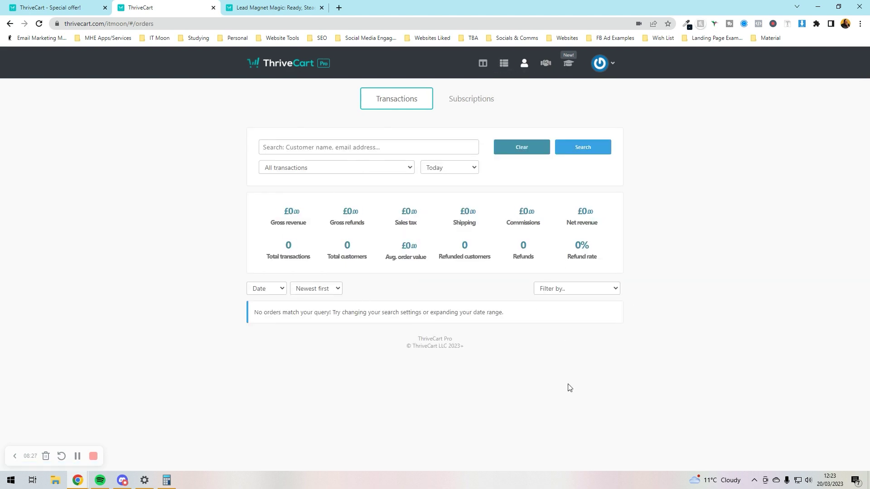
left_click(471, 109)
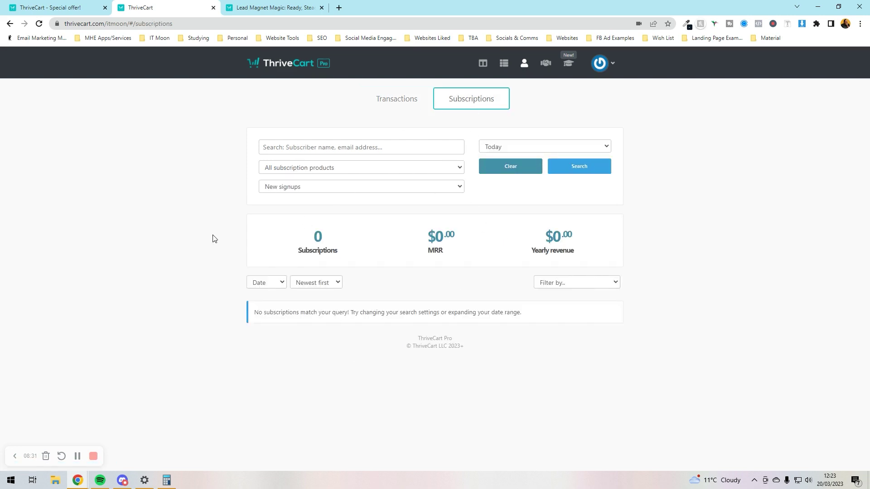
left_click(409, 97)
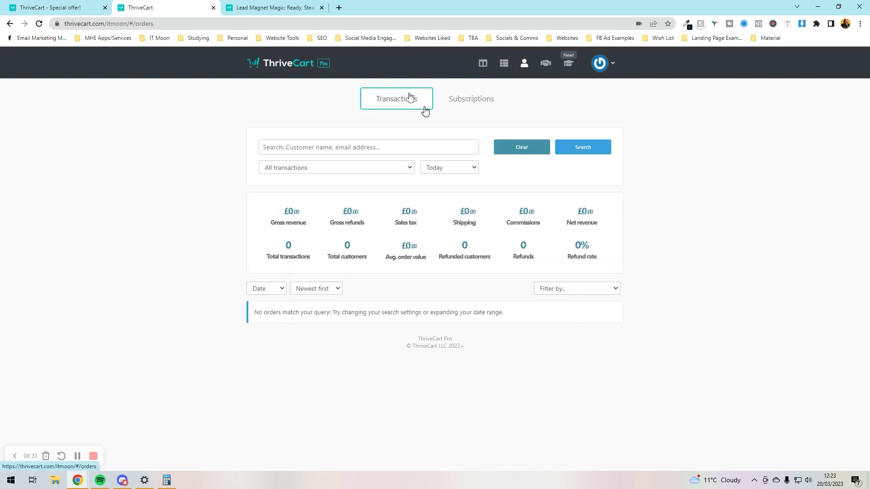
- Open the Learn area and expand the IT Moon Courses project to view its courses
left_click(570, 68)
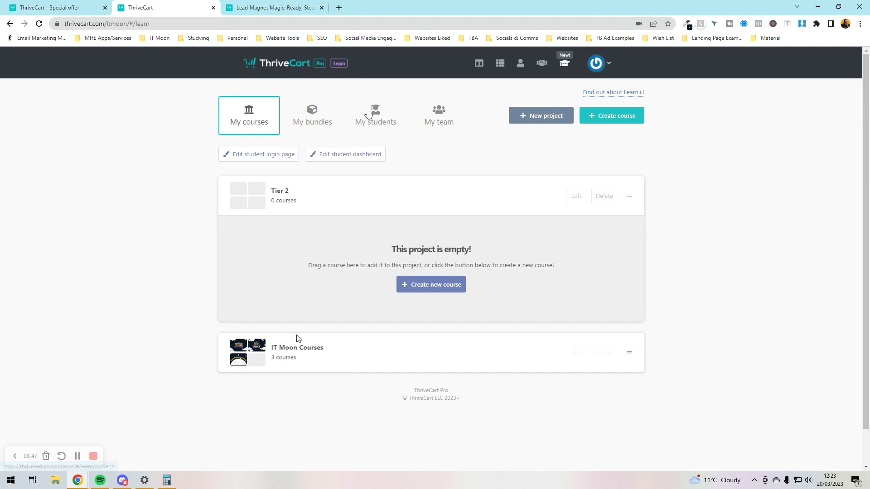
left_click(358, 353)
scroll(358, 364, "down", 1)
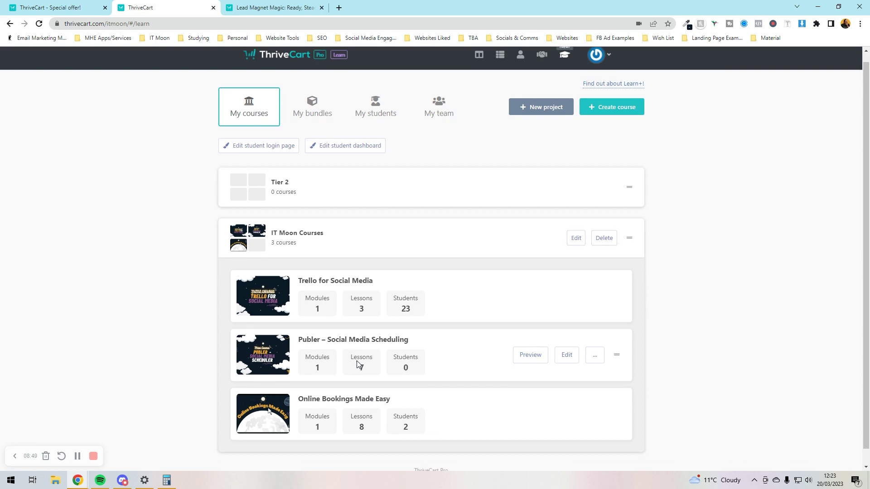
- Open the student dashboard in the design editor and exit without saving
left_click(354, 130)
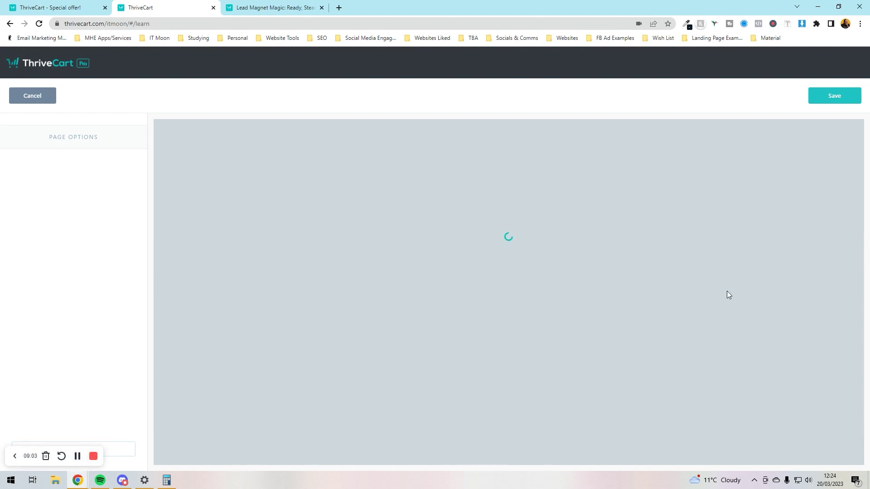
left_click(26, 97)
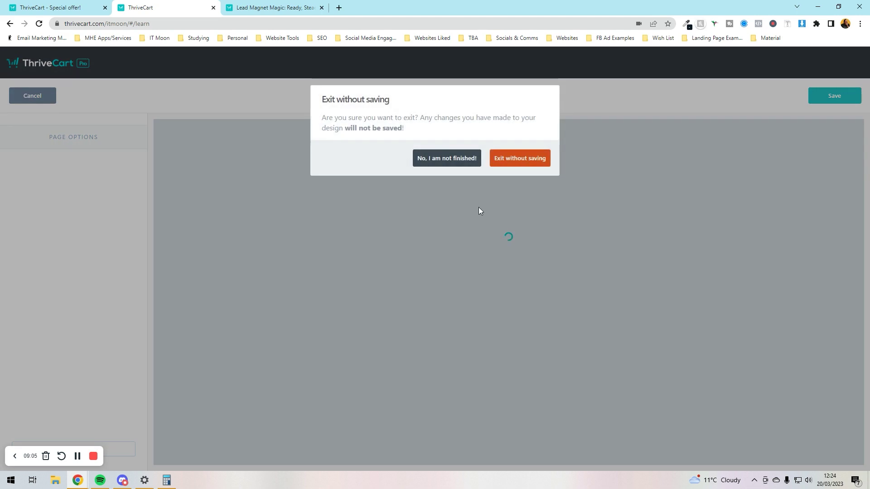
left_click(518, 159)
- Preview the Trello for Social Media course and view its Using The Template Board and Setting Up Automation lessons
mouse_move(309, 277)
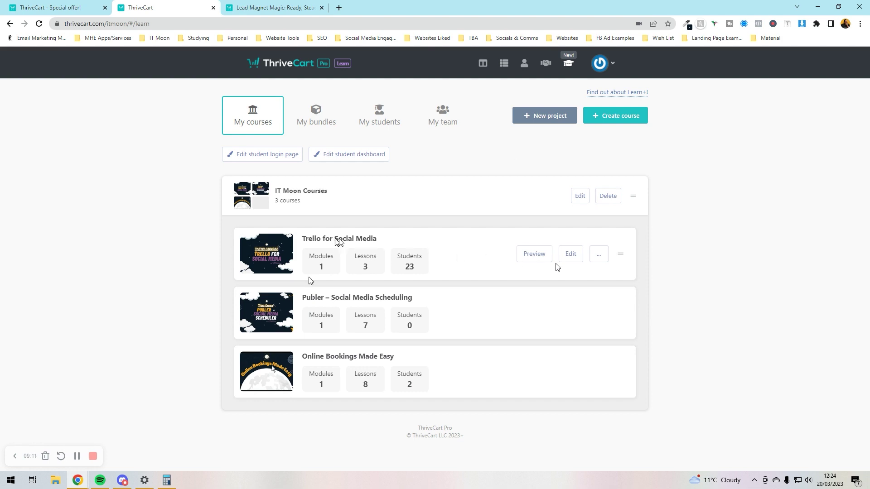
left_click(542, 259)
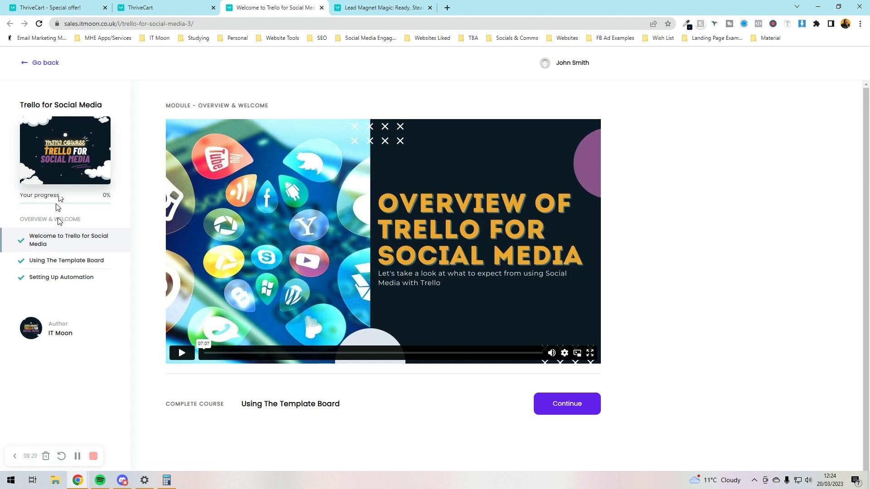
left_click(81, 268)
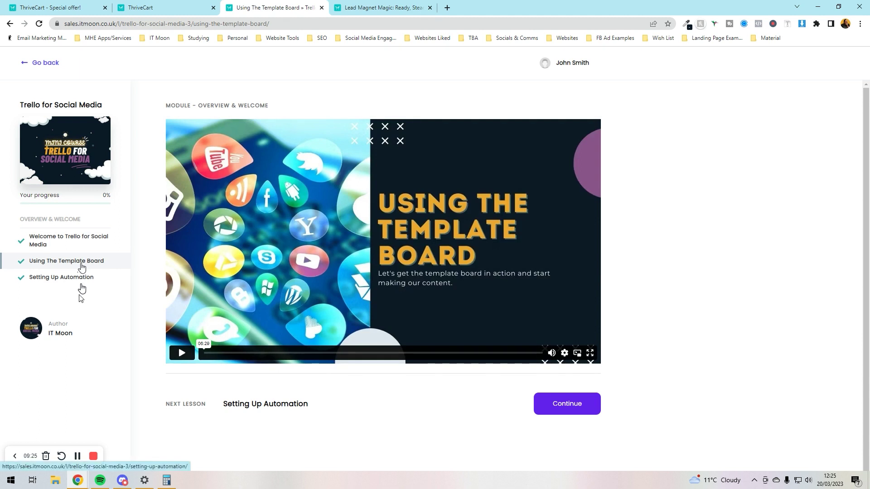
left_click(81, 284)
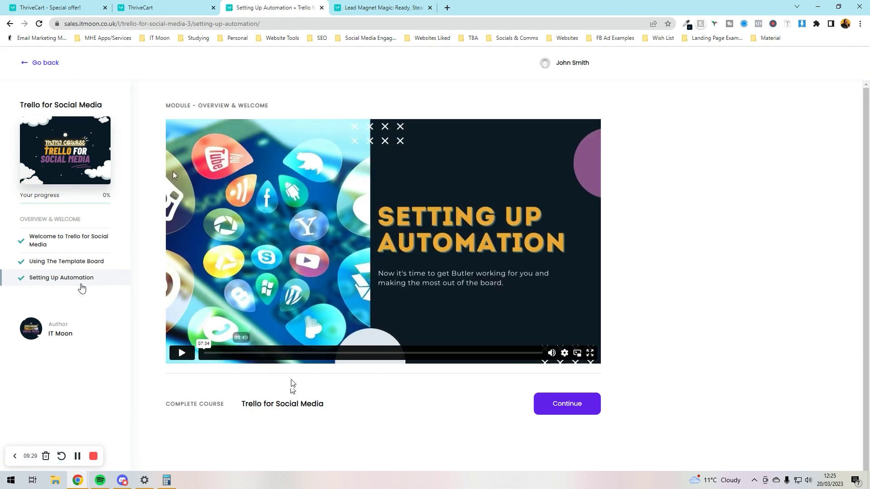
- Open the Trello for Social Media course for editing and look over its module, lessons and module options
left_click(164, 8)
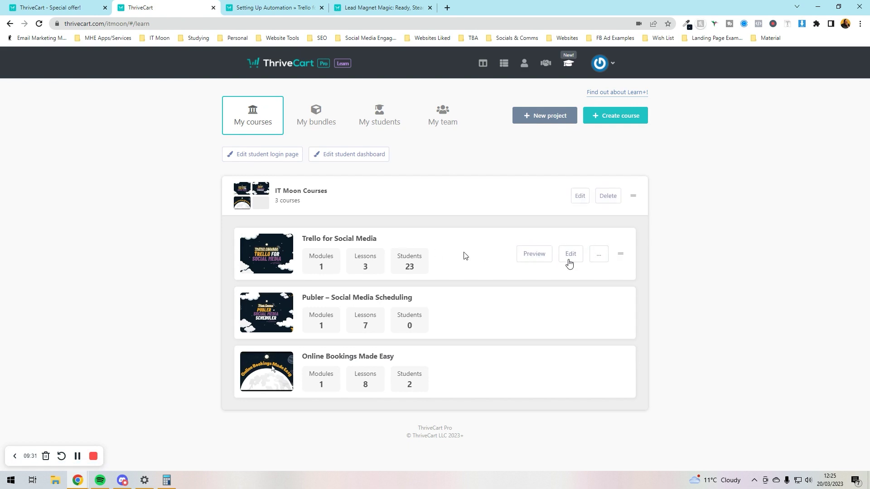
left_click(569, 265)
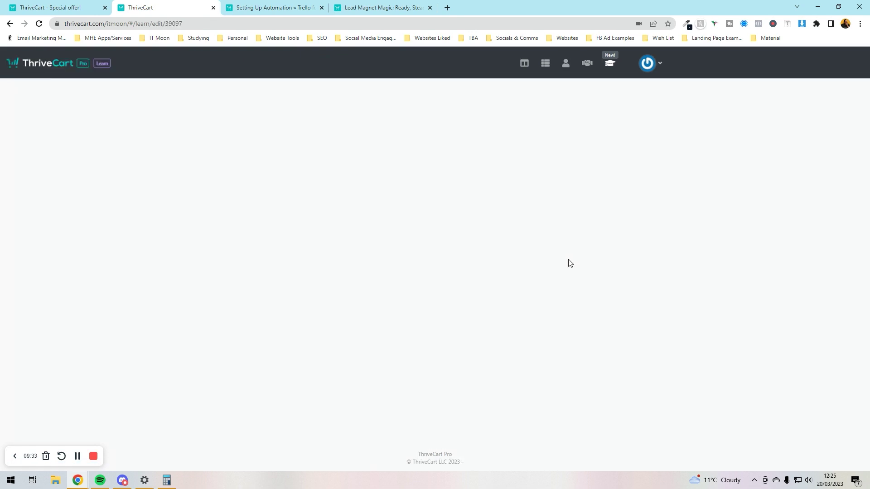
scroll(109, 232, "down", 4)
scroll(108, 228, "up", 4)
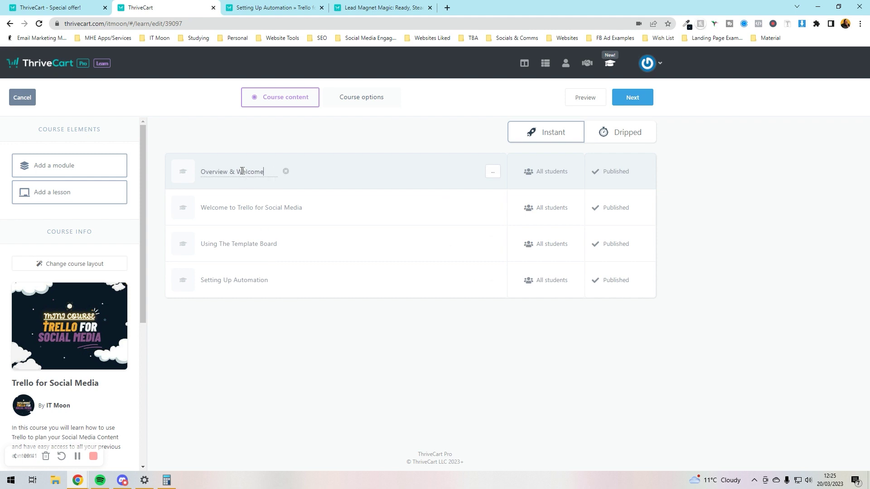
left_click(489, 173)
left_click(417, 181)
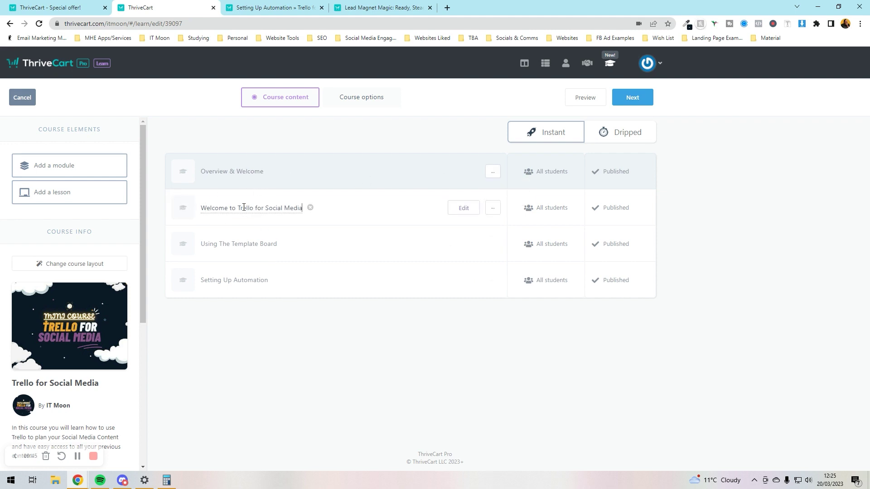
- Open the Welcome to Trello for Social Media lesson in the editor and exit without saving
left_click(472, 210)
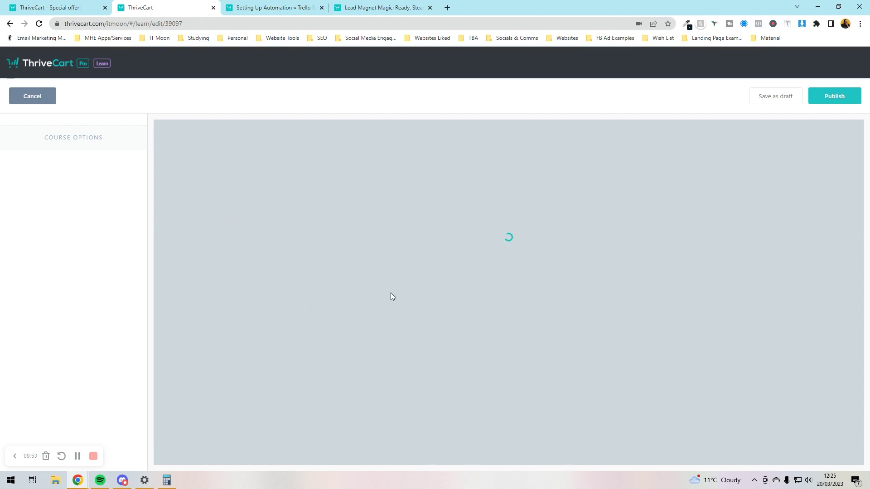
left_click(32, 96)
left_click(512, 163)
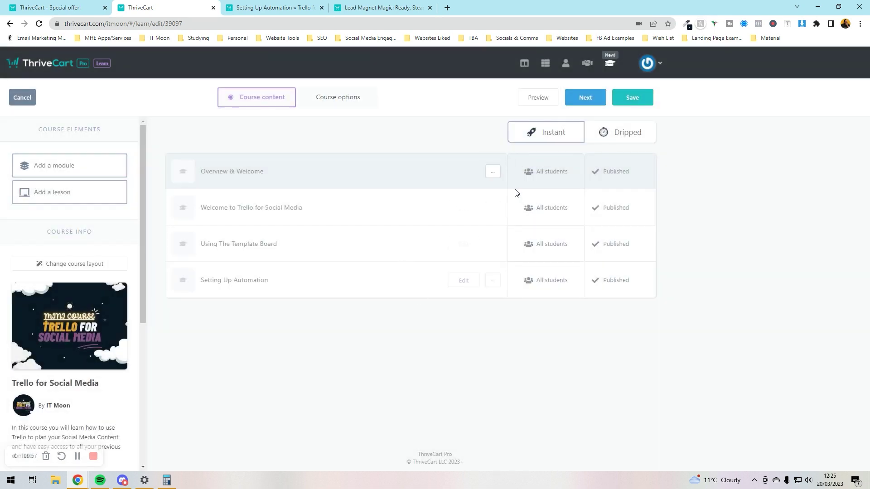
- Look over the dripped content delivery options for the Trello for Social Media course and cancel without choosing one
left_click(621, 138)
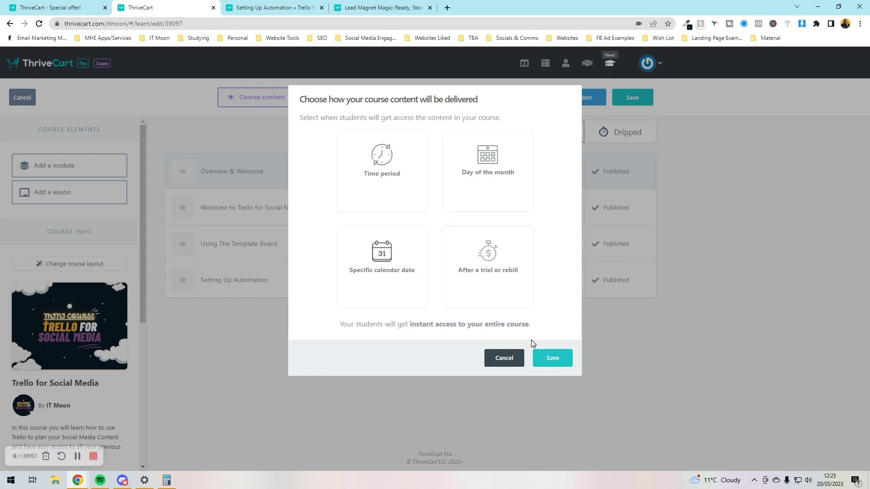
left_click(509, 360)
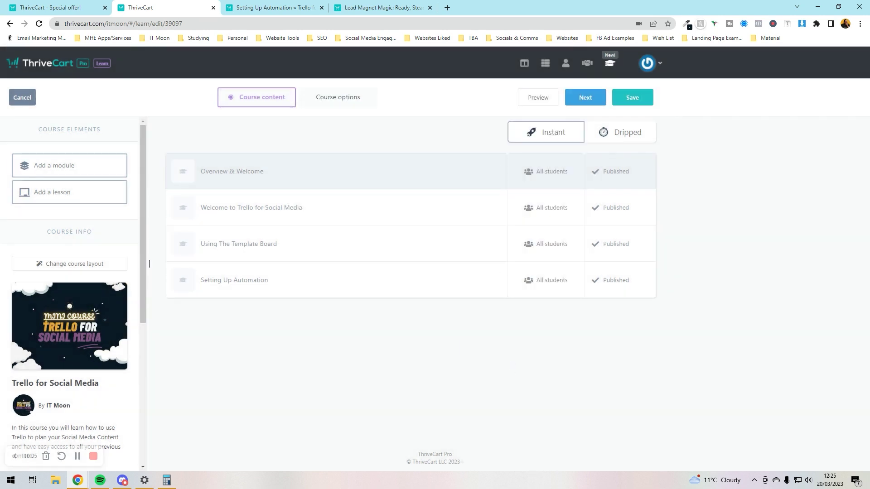
- Review what the Learn+ upgrade offer includes and proceed to its checkout page, leaving the course editor
scroll(121, 255, "down", 1)
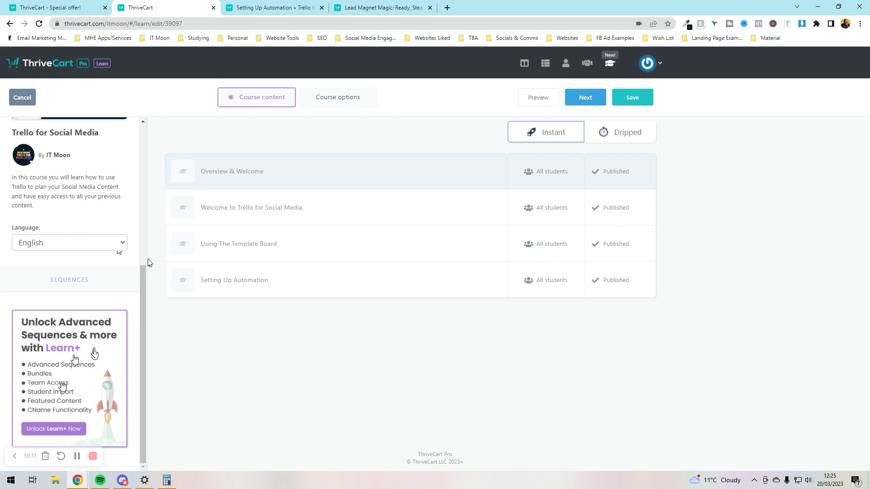
left_click(74, 358)
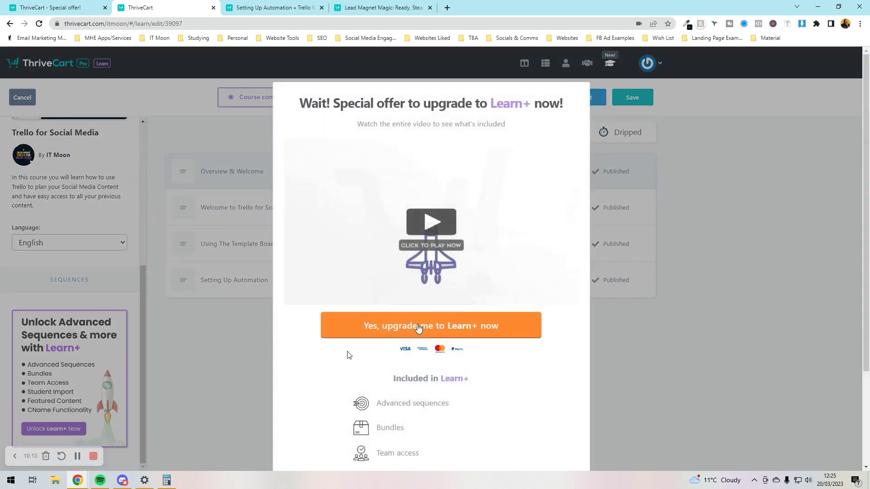
scroll(445, 310, "down", 3)
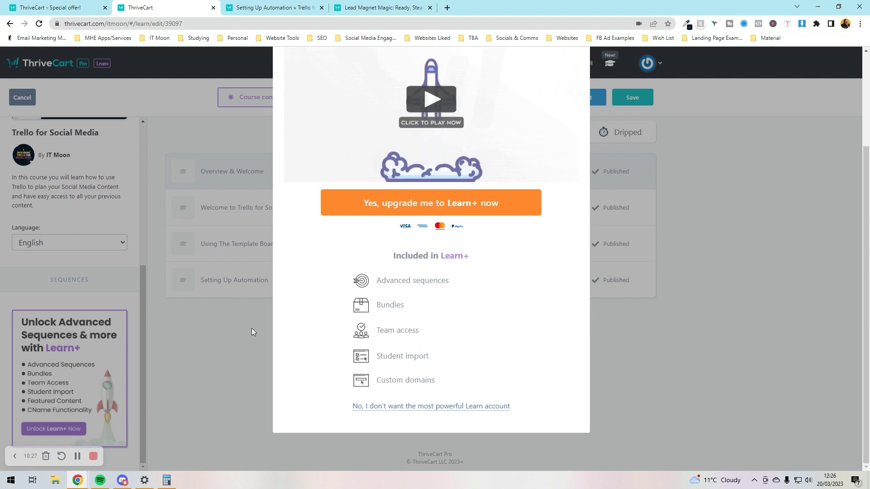
left_click(416, 209)
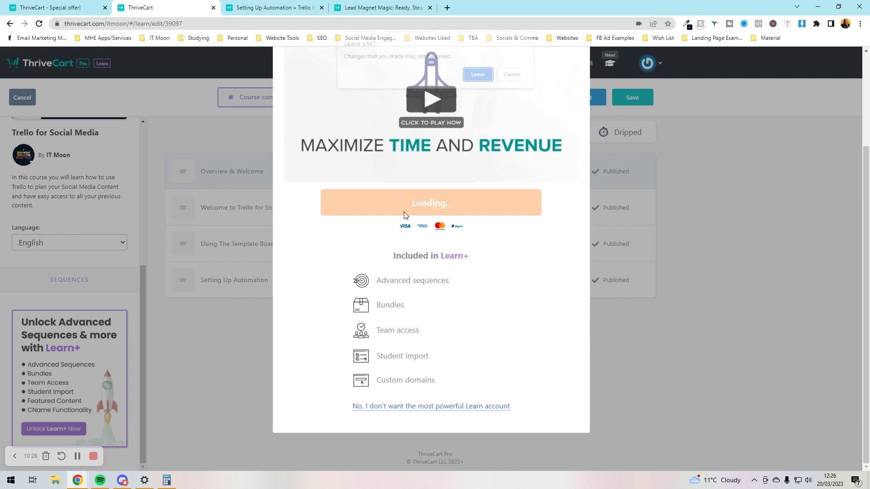
left_click(483, 76)
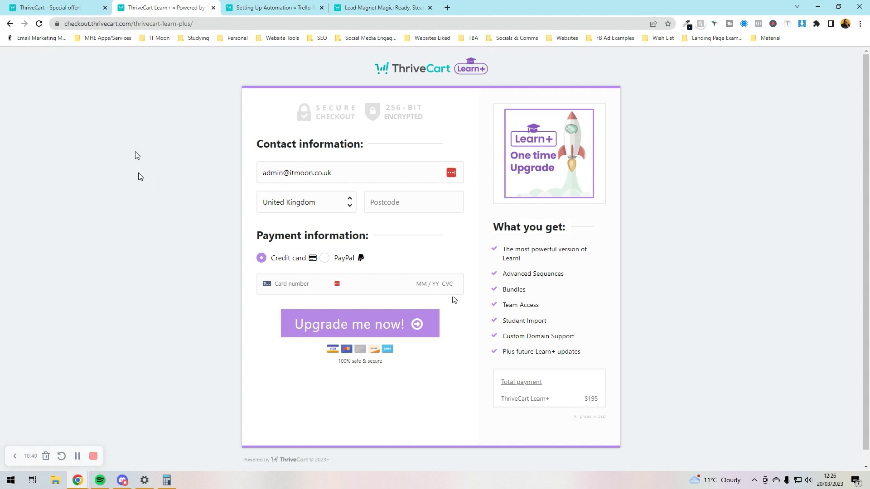
- Return to the ThriveCart special offer, continue to the Pro upgrade page and examine the Pro upgrade option
key("ctrl+shift+Tab")
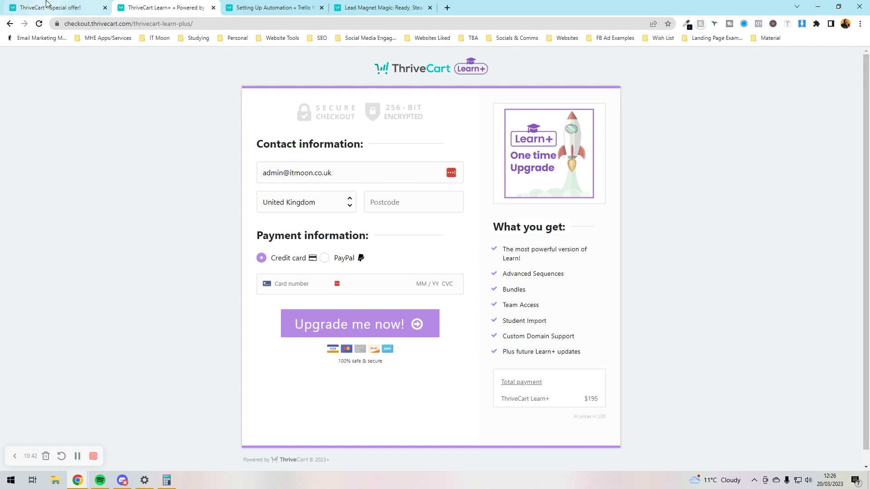
scroll(431, 162, "up", 5)
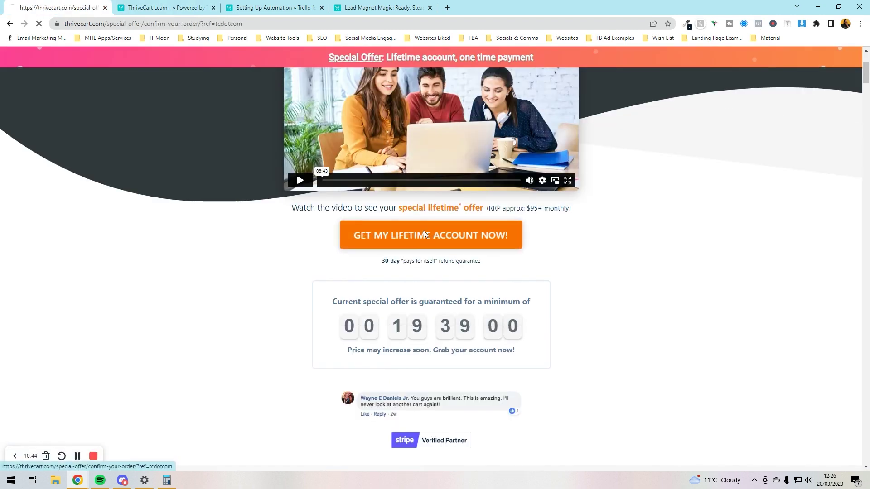
left_click(423, 232)
scroll(425, 233, "down", 5)
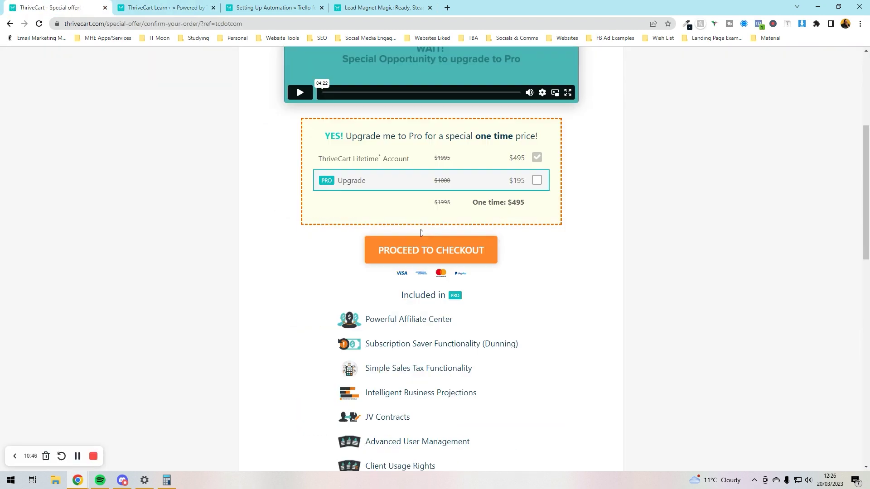
triple_click(366, 184)
left_click(292, 214)
scroll(292, 213, "down", 4)
scroll(292, 208, "up", 1)
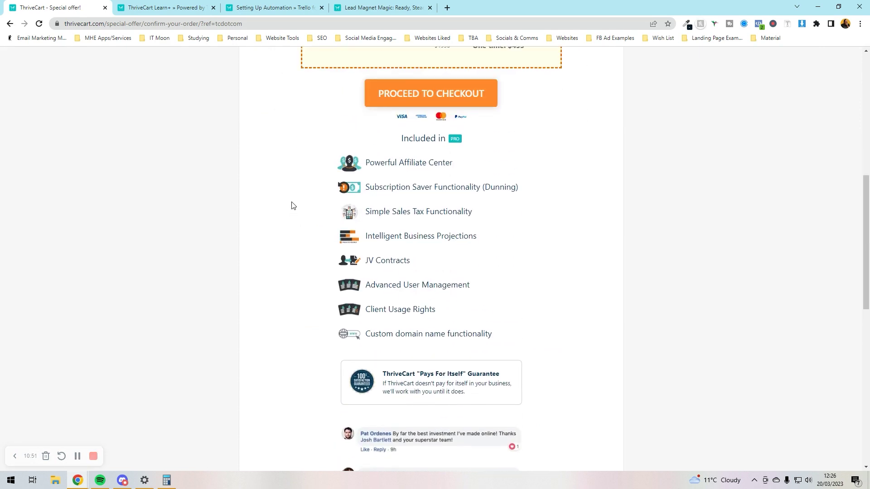
- Point out the custom domain name functionality in the Pro list, using the Lead Magnet Magic checkout's web address as an example
double_click(431, 340)
left_click(426, 337)
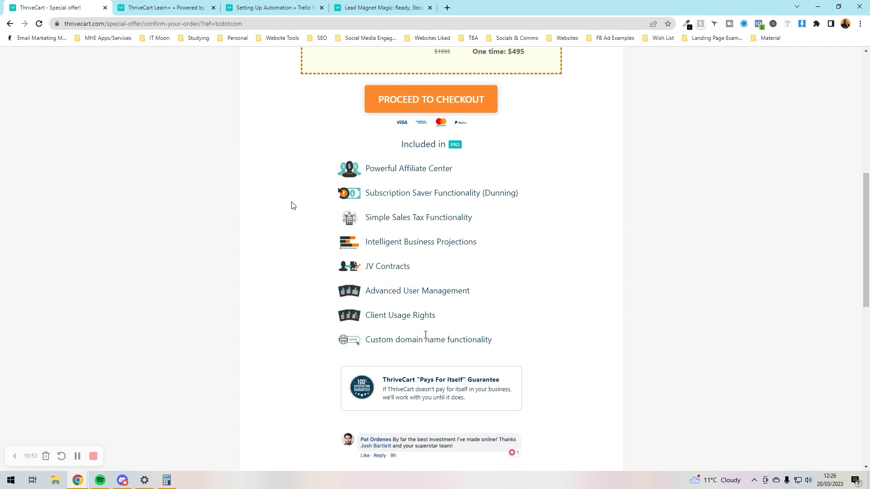
left_click(382, 8)
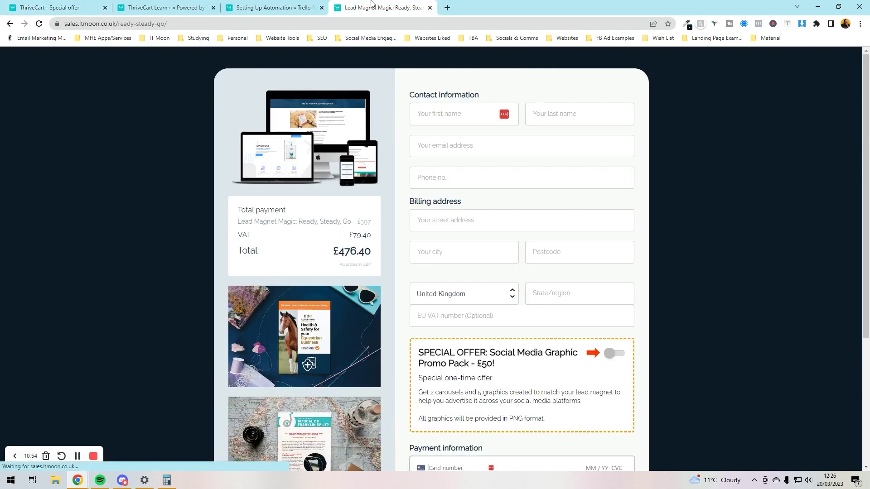
left_click_drag(78, 23, 66, 23)
left_click(74, 23)
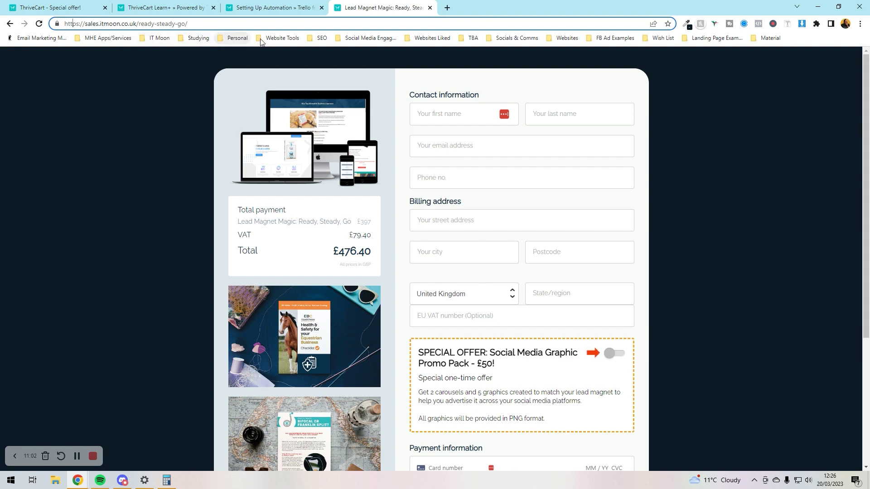
left_click(110, 13)
triple_click(426, 343)
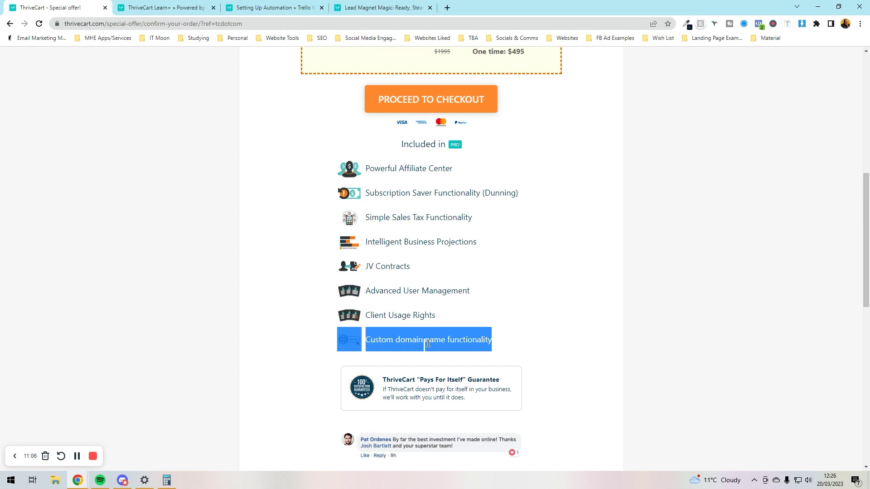
left_click(558, 357)
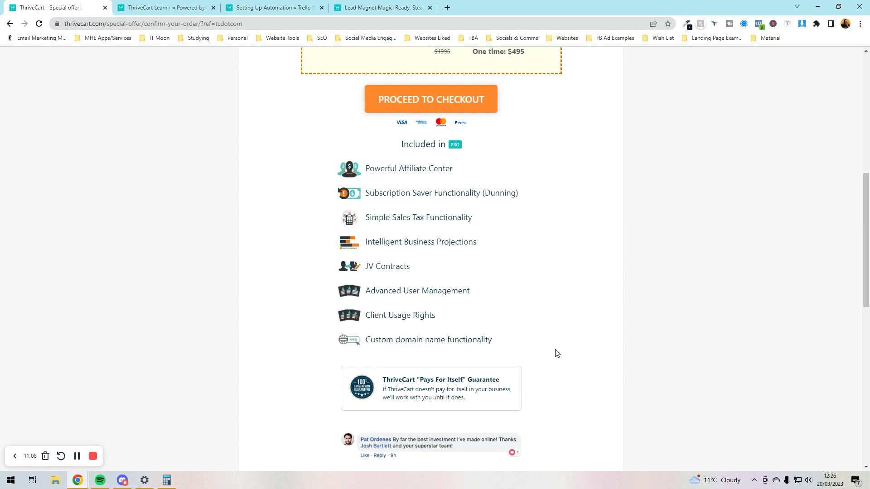
- Point out the Powerful Affiliate Center, Subscription Saver and Simple Sales Tax features in the Pro list
triple_click(408, 169)
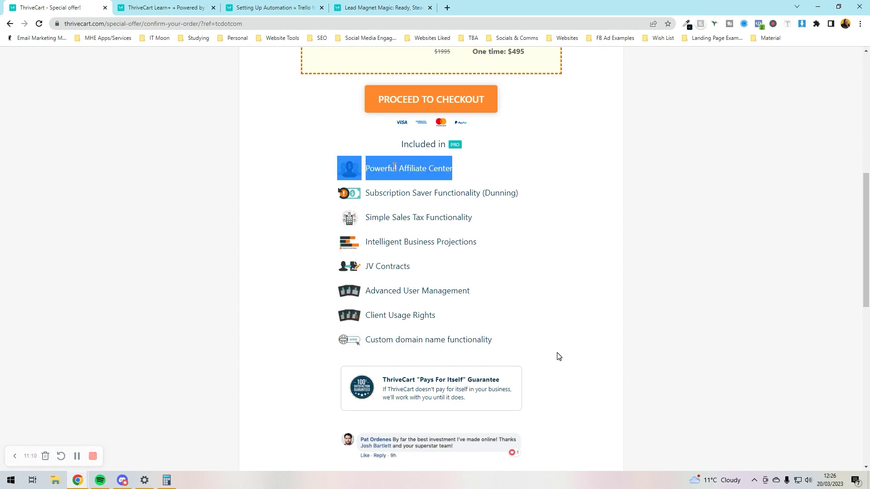
left_click(290, 161)
triple_click(399, 189)
left_click(319, 181)
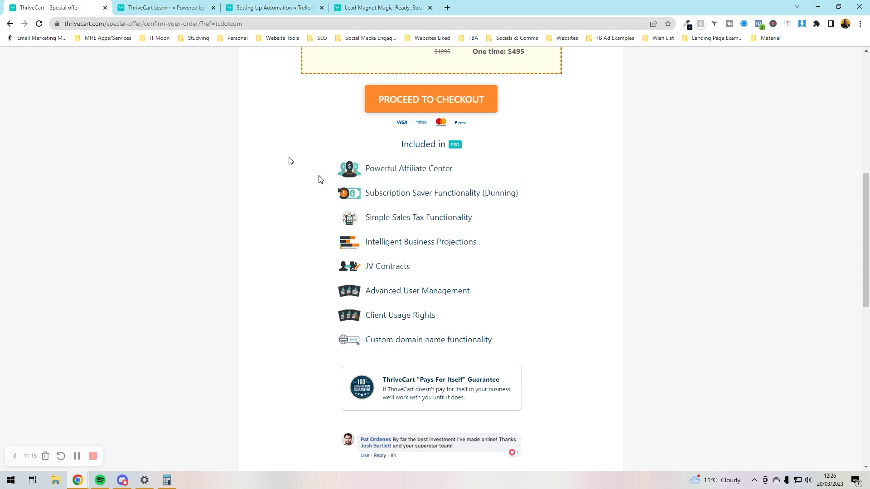
triple_click(404, 217)
left_click(309, 201)
scroll(312, 199, "down", 2)
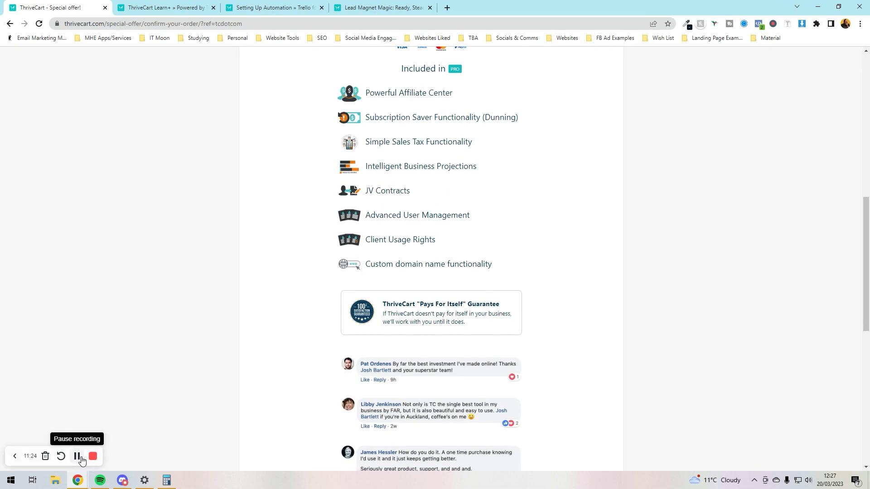
- Add the Pro upgrade to the ThriveCart Lifetime Account order and review the offer page
scroll(414, 244, "down", 5)
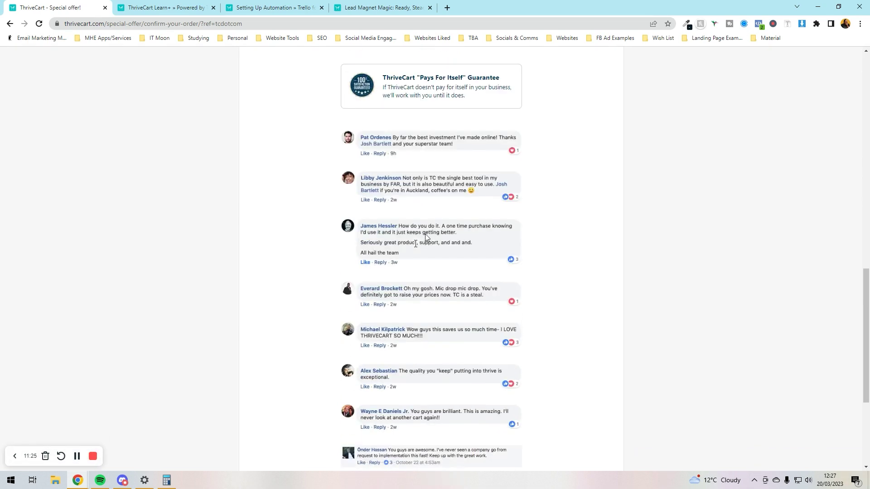
scroll(425, 236, "up", 8)
scroll(414, 211, "up", 2)
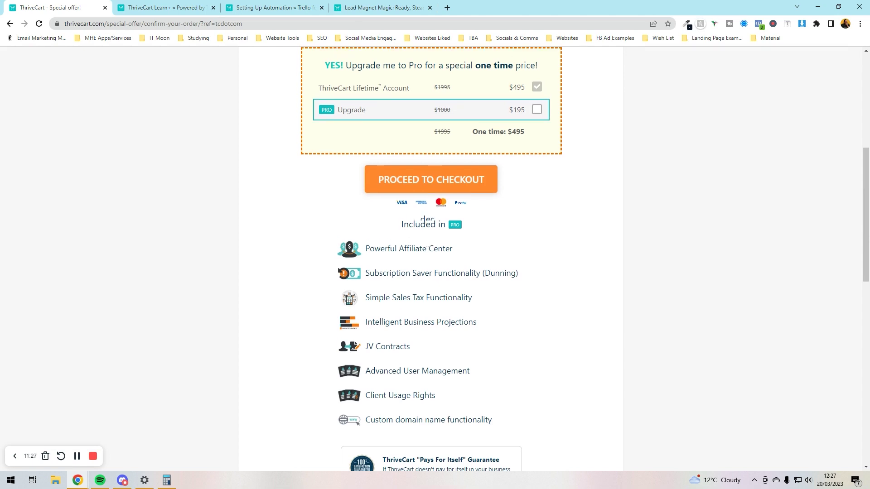
left_click(537, 180)
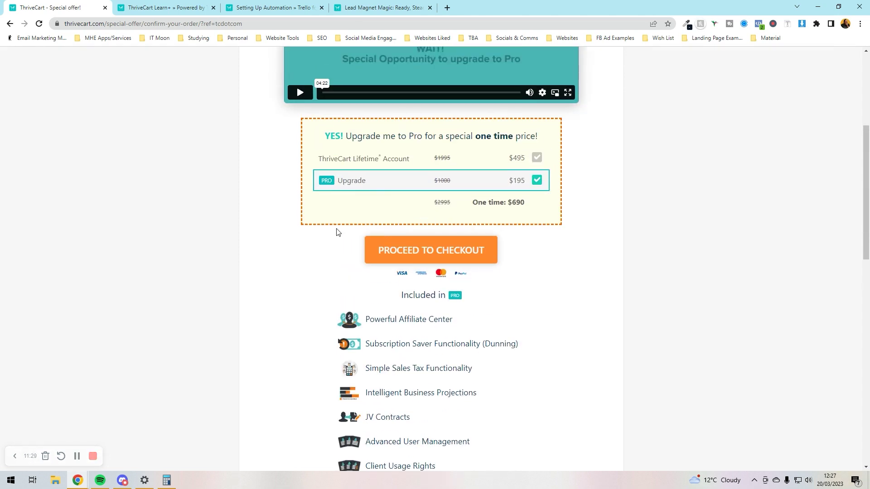
scroll(482, 220, "down", 3)
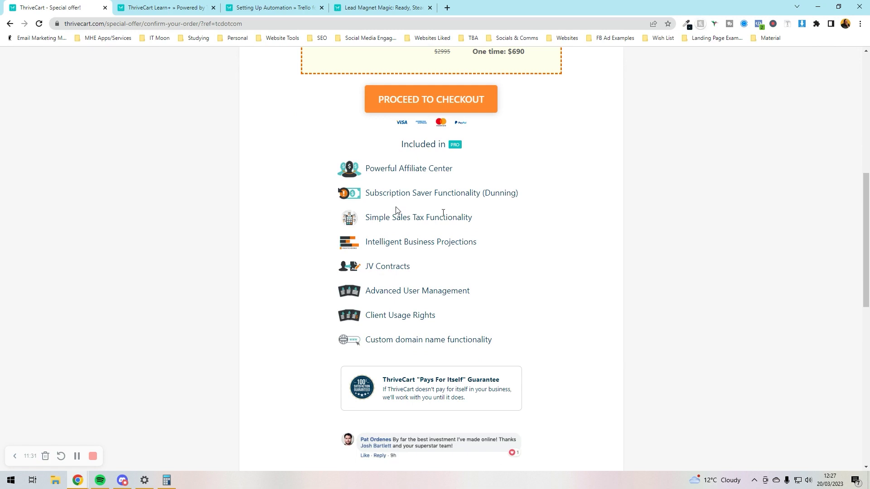
scroll(397, 209, "up", 2)
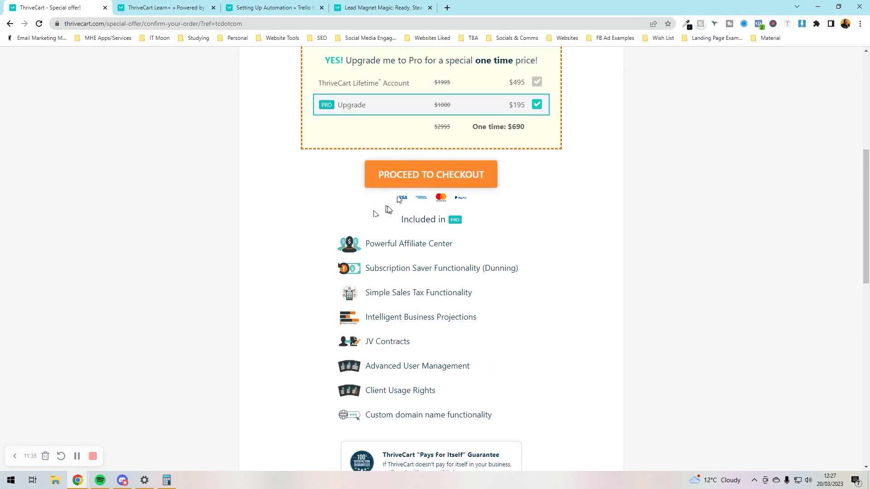
scroll(388, 210, "up", 6)
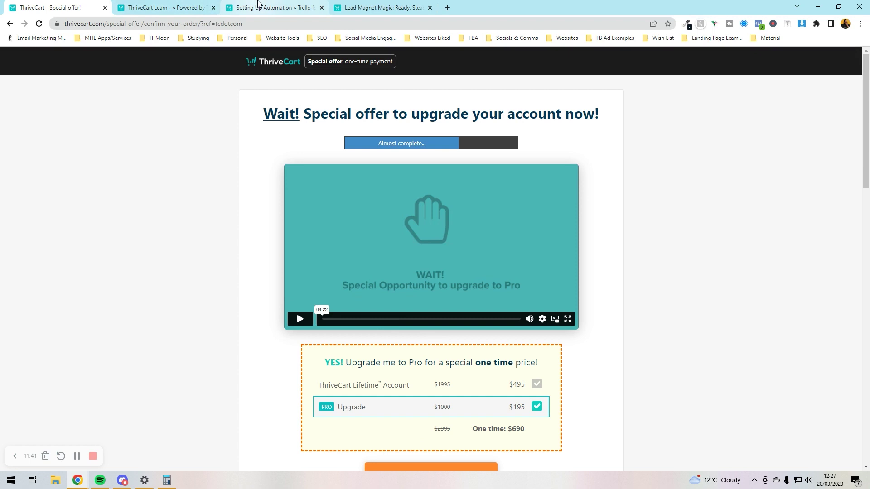
- View the Signing & Setting Up and Connecting Zoom, Stripe & Paypal lessons of Online Bookings Made Easy, then return to the student's courses
left_click(272, 8)
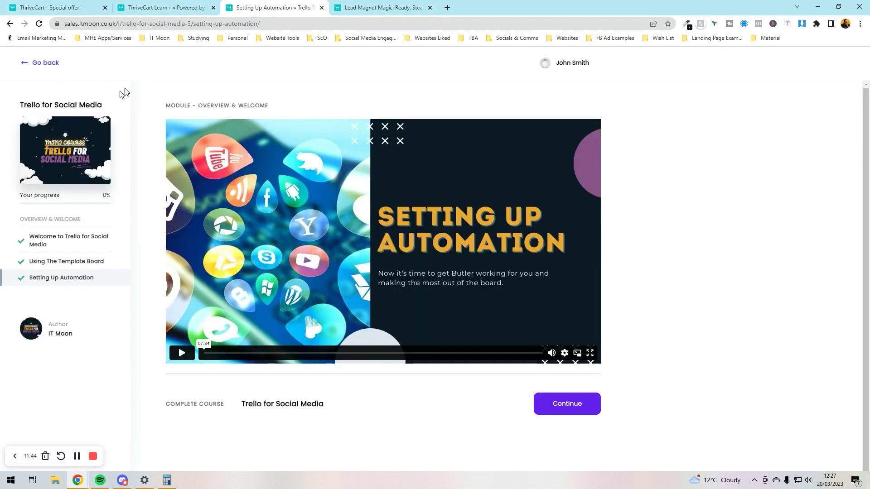
left_click(45, 64)
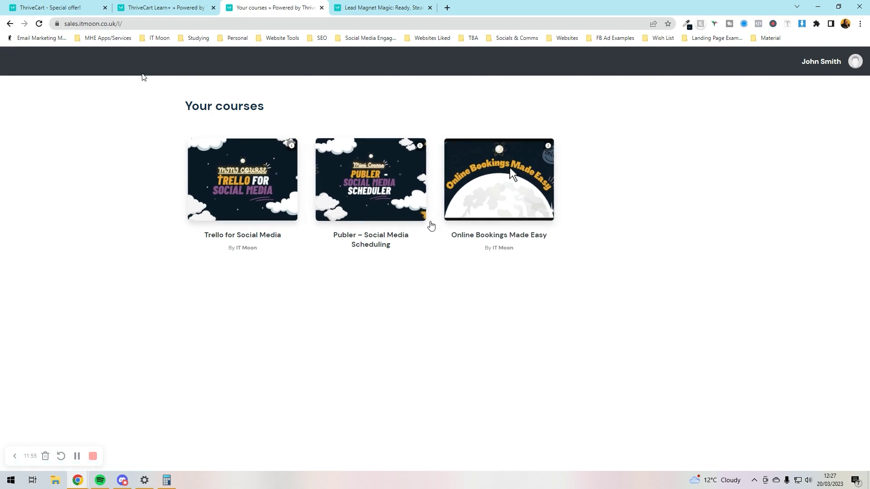
left_click(462, 193)
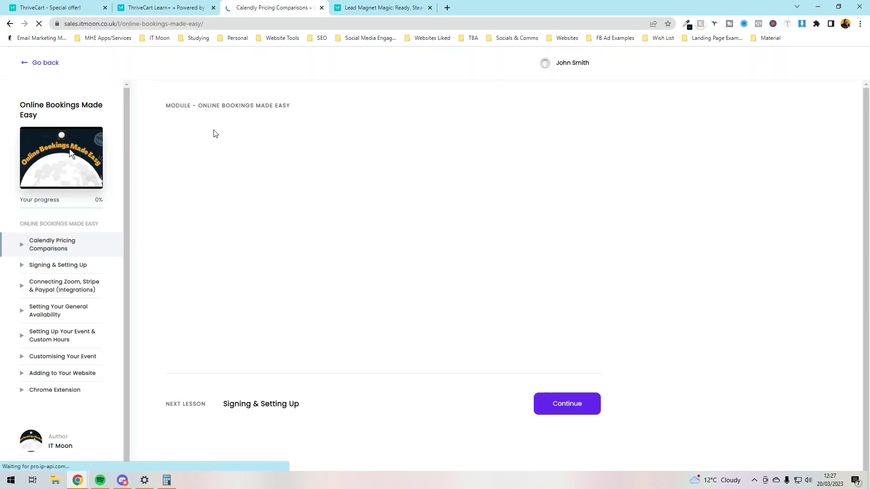
left_click(17, 246)
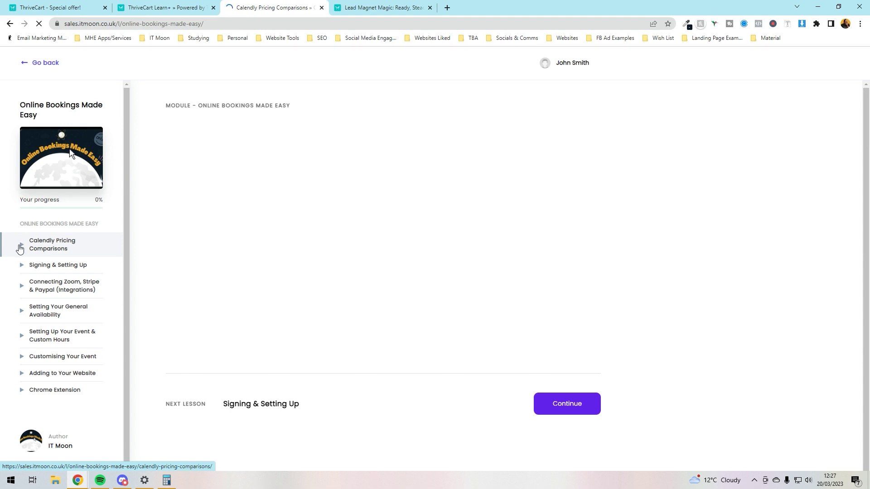
left_click(30, 270)
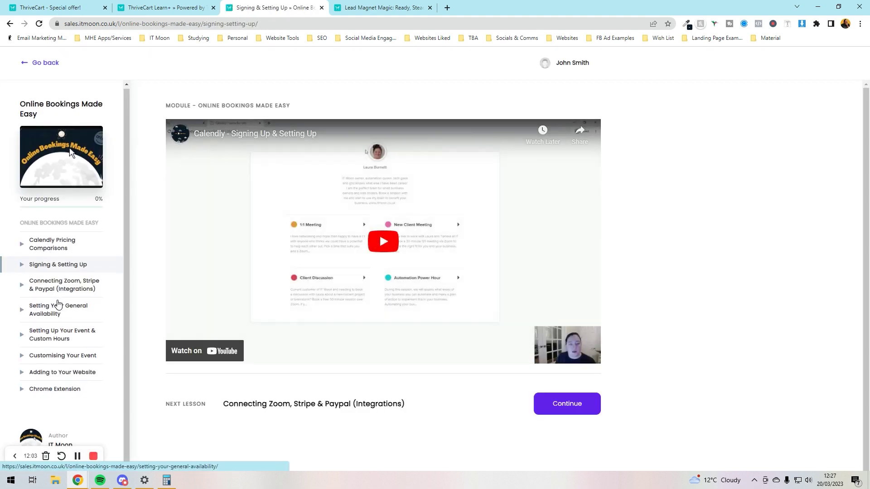
left_click(561, 404)
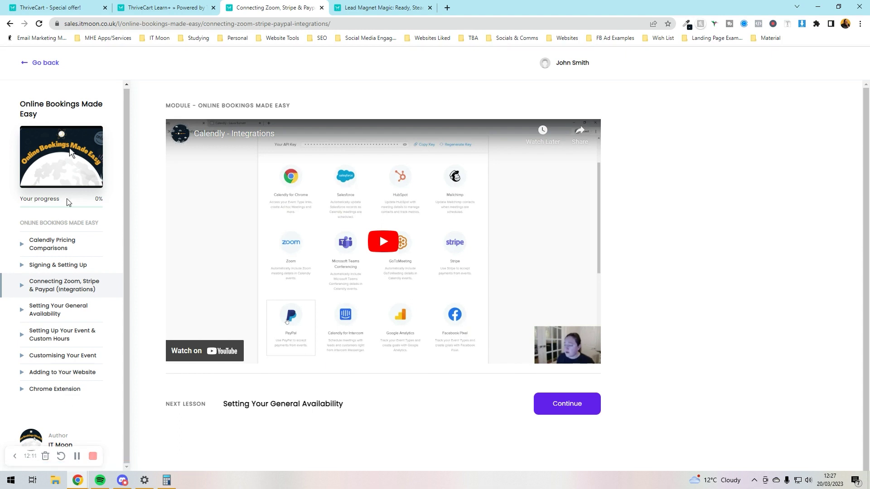
left_click(49, 62)
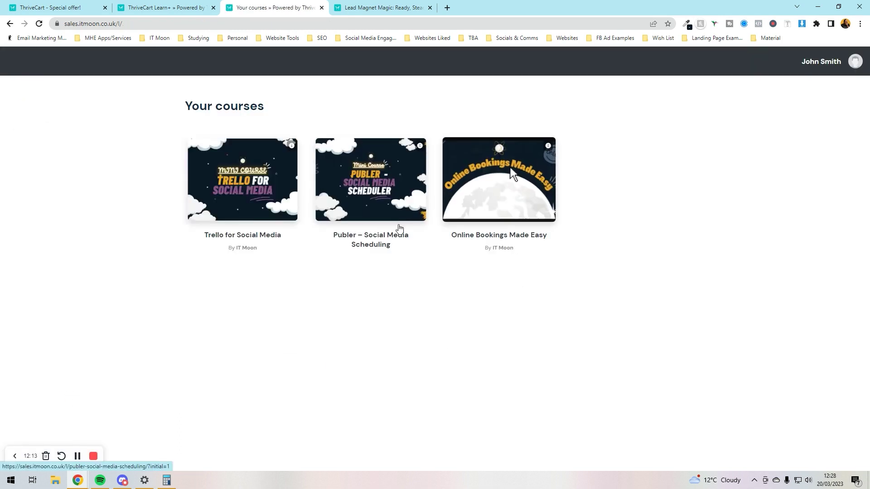
- Revisit the Learn+ checkout and student courses pages, and look over the full Lead Magnet Magic checkout page
left_click(181, 7)
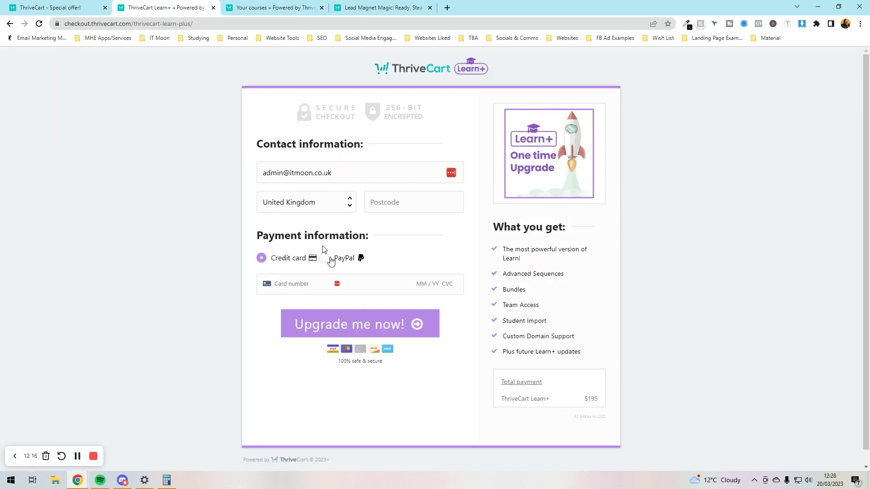
left_click(272, 7)
left_click(364, 7)
scroll(295, 202, "down", 4)
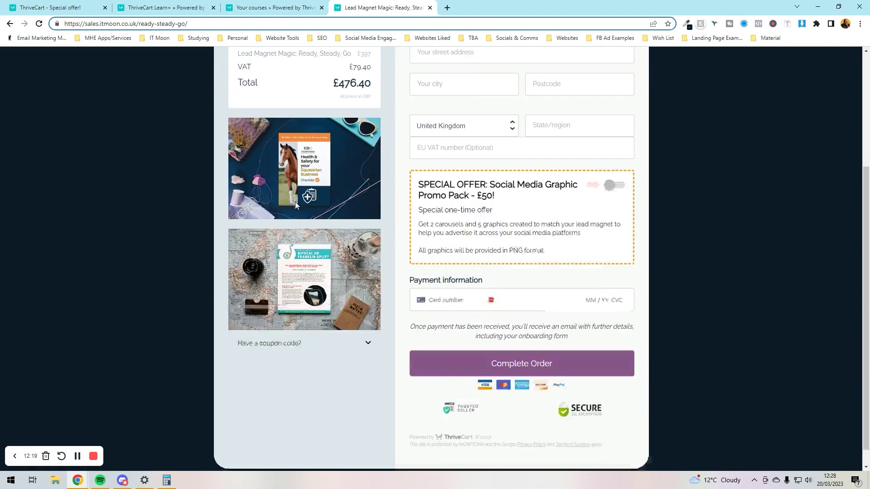
scroll(530, 184, "up", 4)
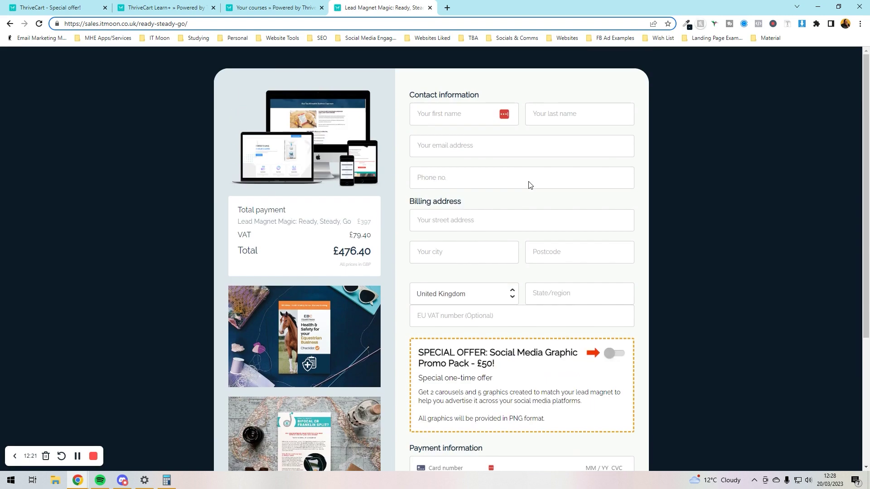
- Return to the ThriveCart account's product area and view its Upsells, Downsells and A/B tests lists, ending on the upsells
key("ctrl+shift+Tab")
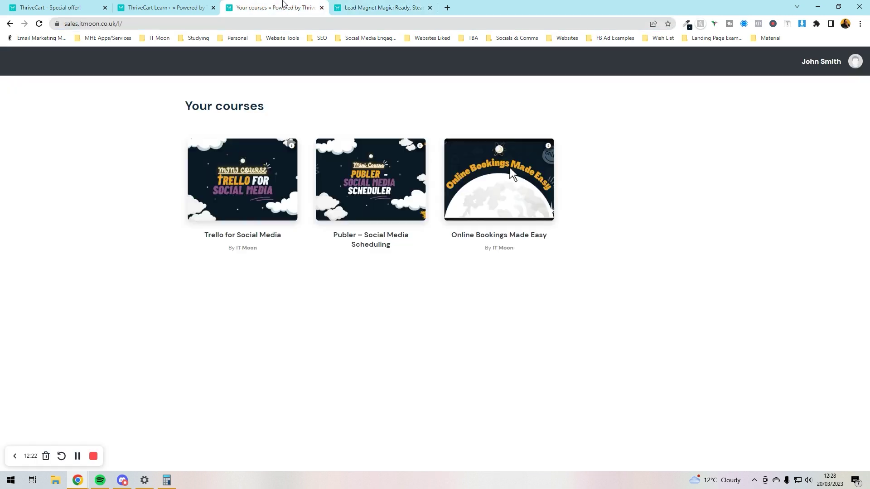
left_click(176, 6)
left_click(9, 24)
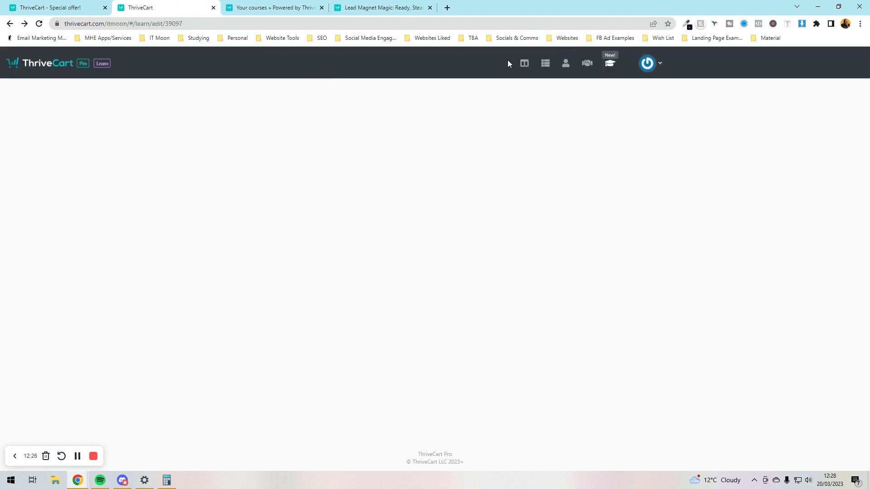
left_click(545, 63)
left_click(346, 101)
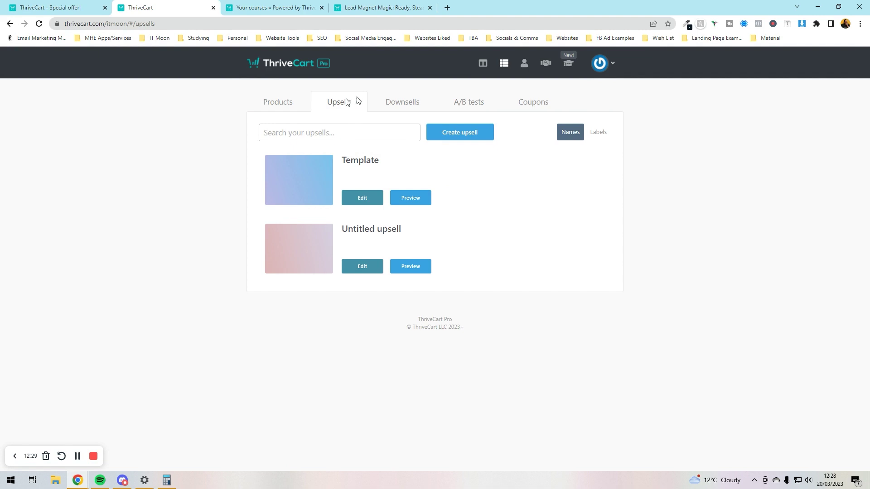
left_click(398, 105)
left_click(472, 105)
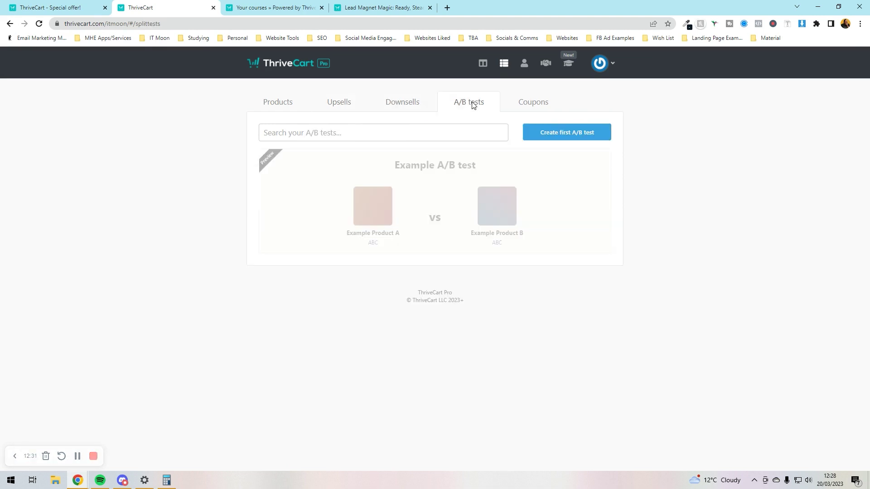
left_click(339, 105)
- Look over the Lead Magnet Magic checkout page again, from the contact fields to the order completion area and back
left_click(360, 6)
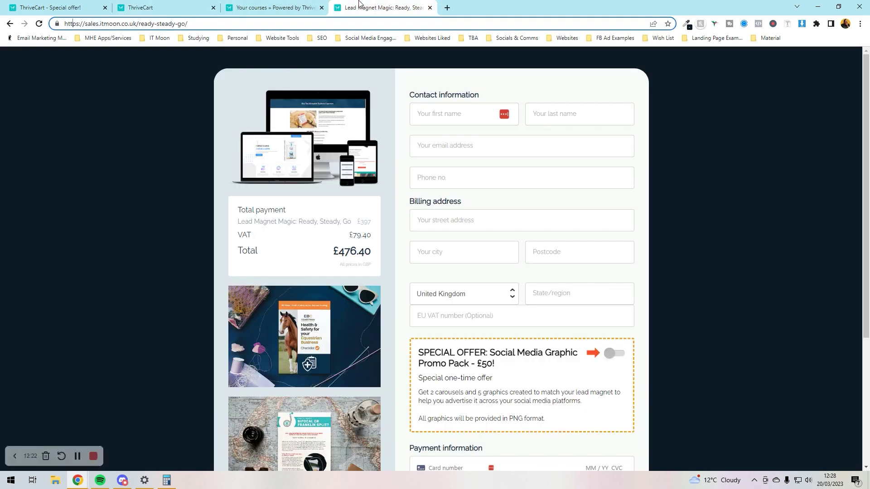
scroll(403, 189, "down", 4)
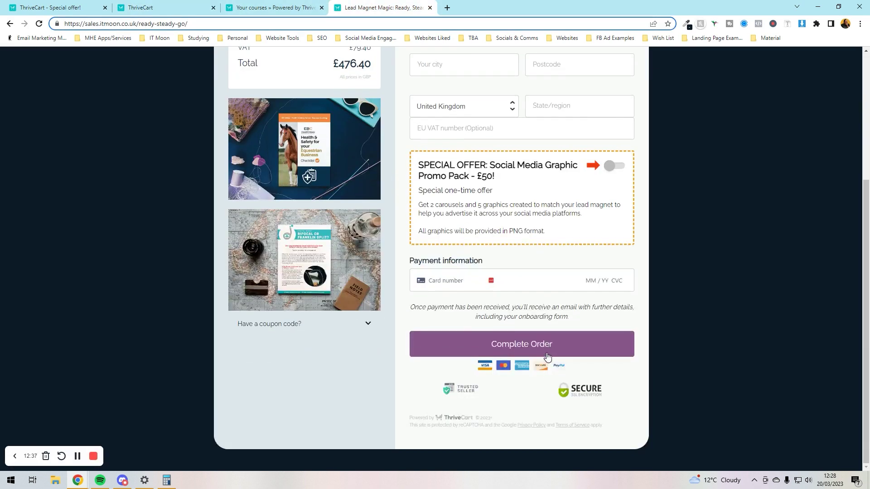
scroll(371, 311, "up", 4)
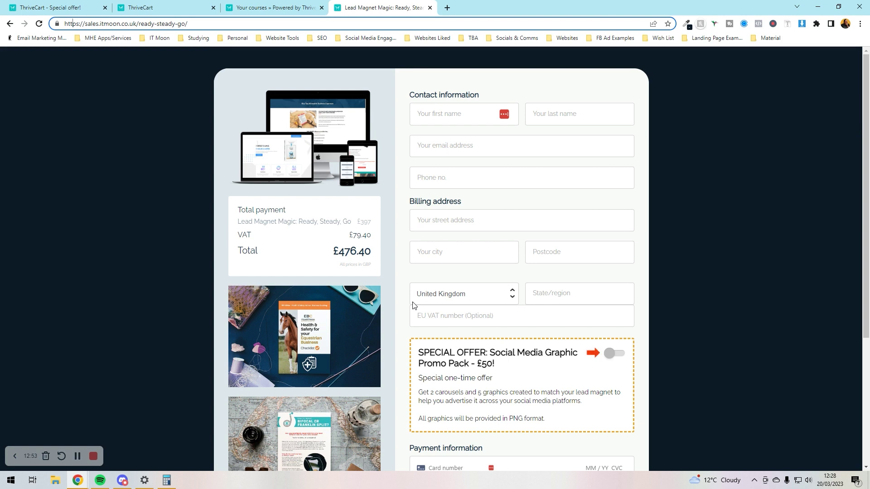
left_click(170, 275)
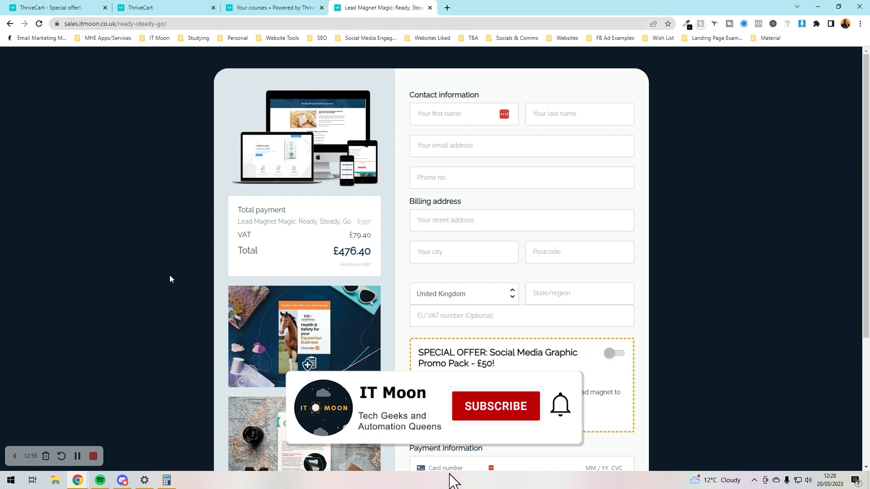